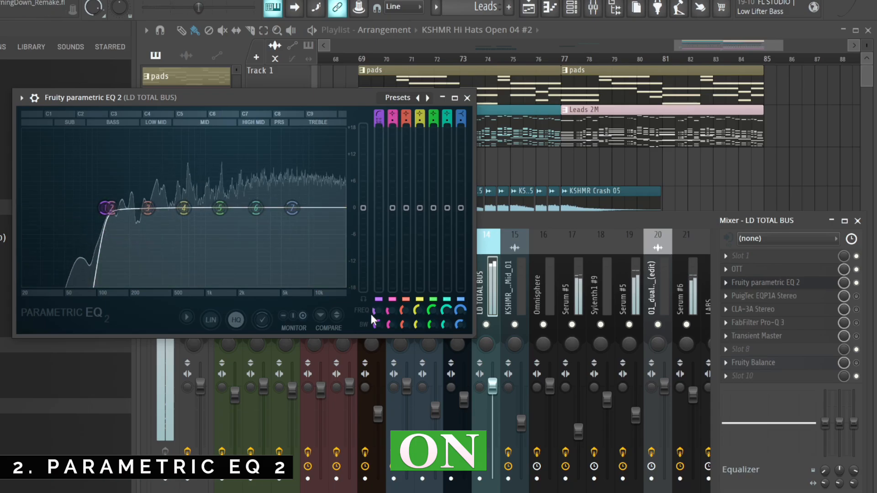
Review the Parametric EQ 2, PuigTec EQP1A, CLA-3A and Pro-Q 3 settings on the LD TOTAL BUS
drag(306, 102, 476, 163)
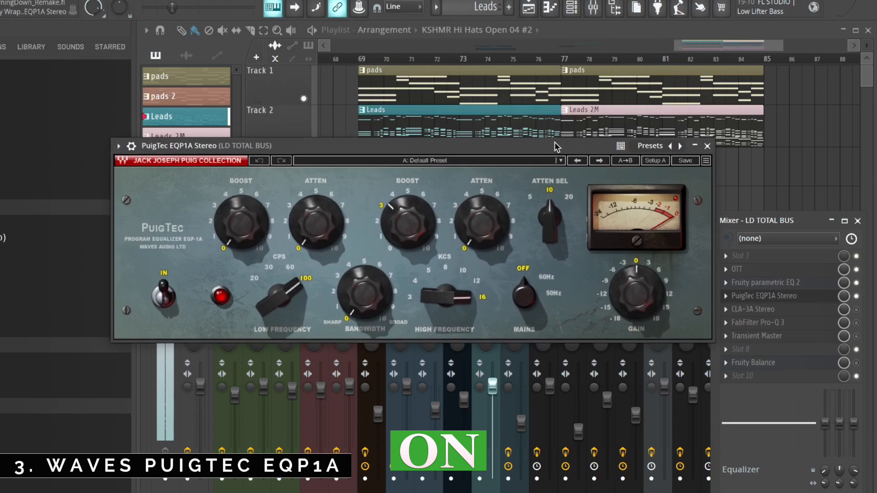
drag(554, 141, 563, 172)
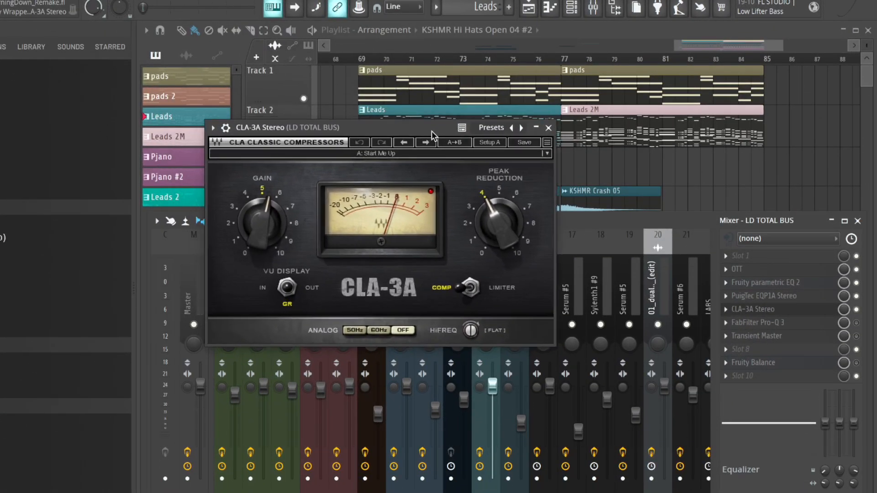
drag(432, 131, 467, 159)
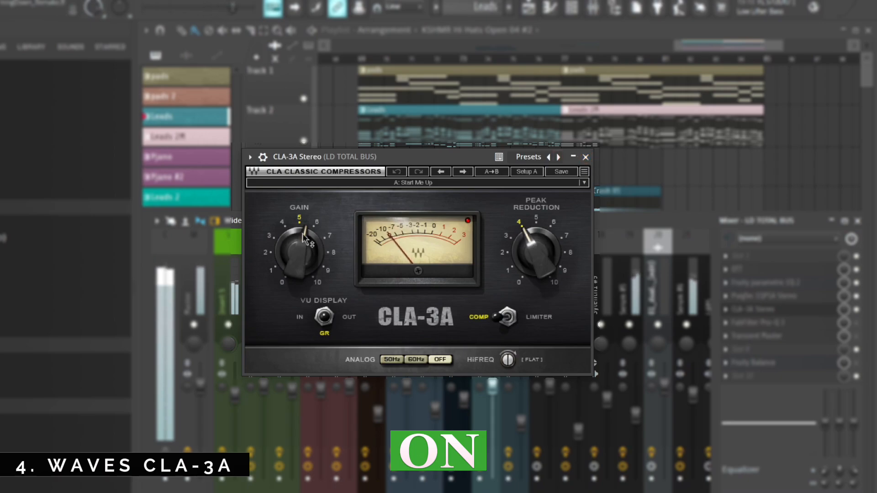
click(586, 158)
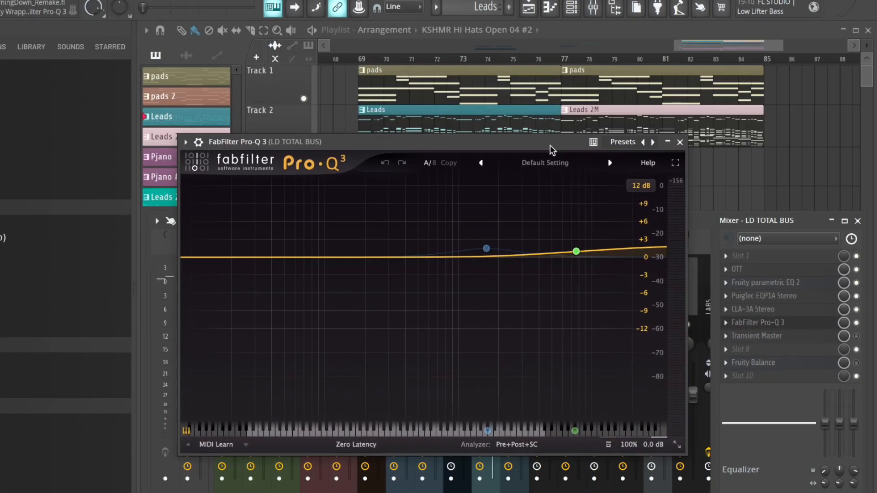
key(space)
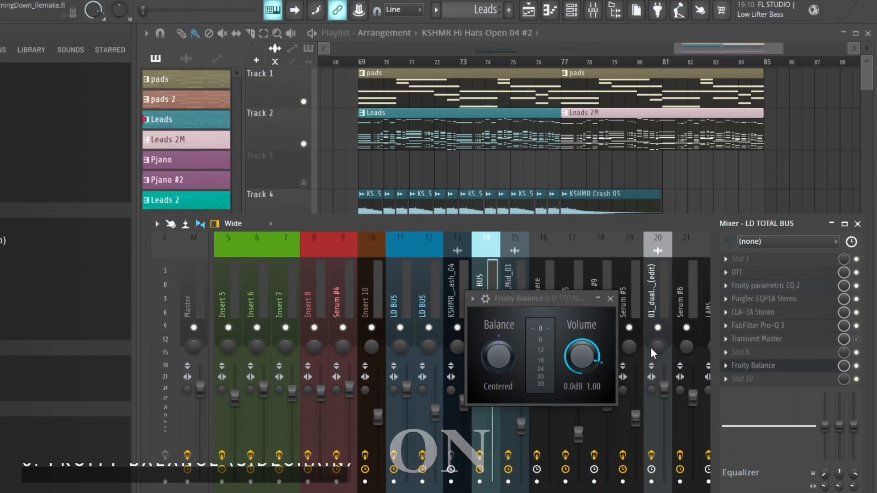
Play the arrangement from bar 69 with the mixer hidden and examine the Fruity Balance volume sidechain on the LD TOTAL BUS
key(space)
drag(545, 298, 473, 285)
scroll(447, 210, down, 10)
scroll(447, 183, up, 5)
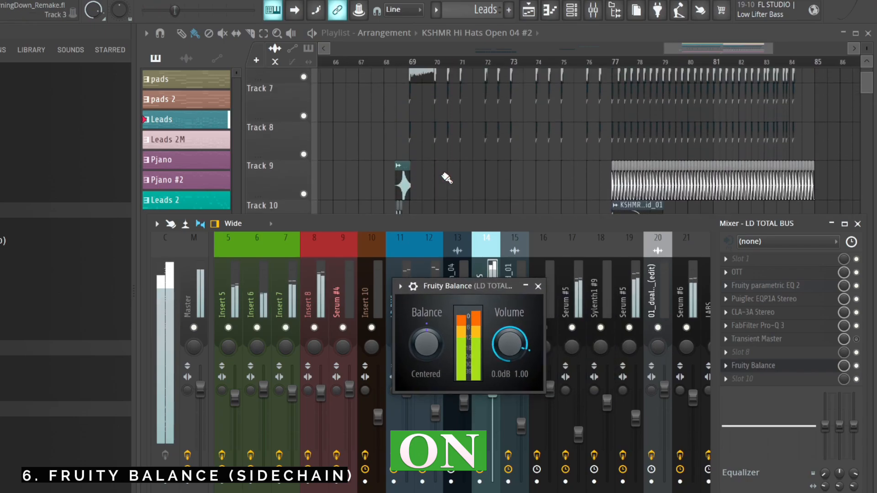
click(409, 61)
key(F9)
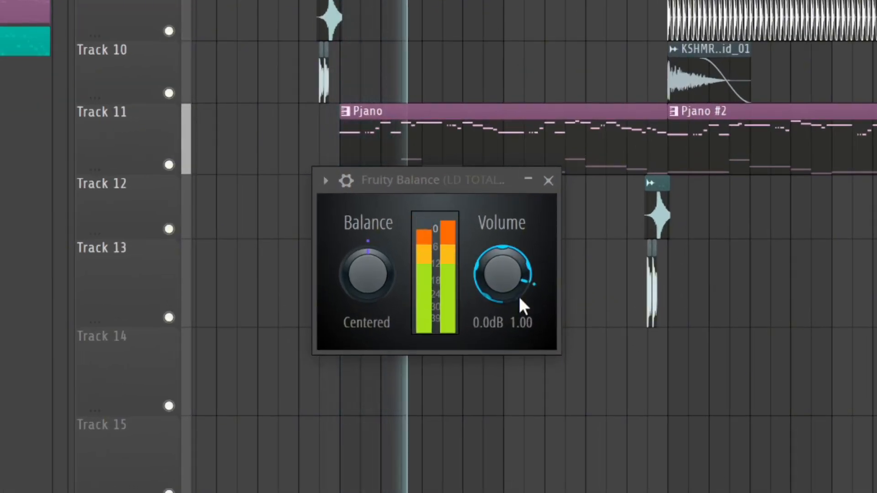
scroll(501, 211, up, 8)
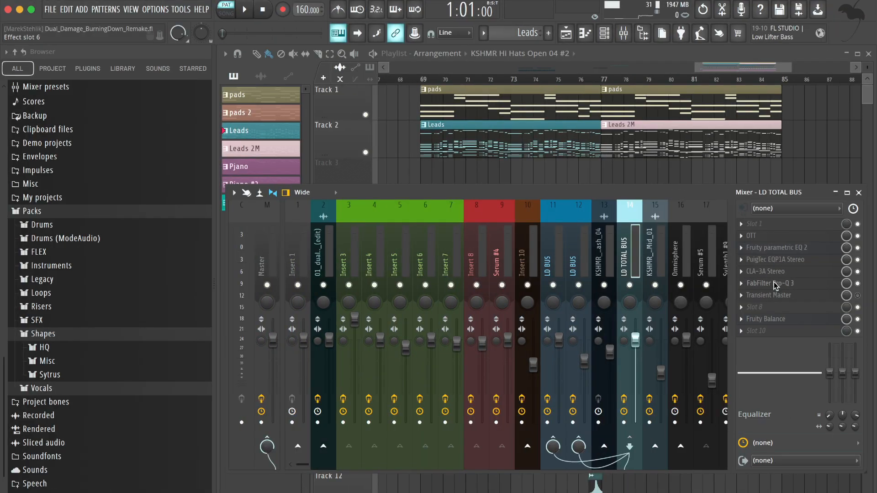
Examine the lead processing in Pro-Q 3 and a Fruity Parametric EQ 2 alongside the master spectrum in SPAN
click(775, 284)
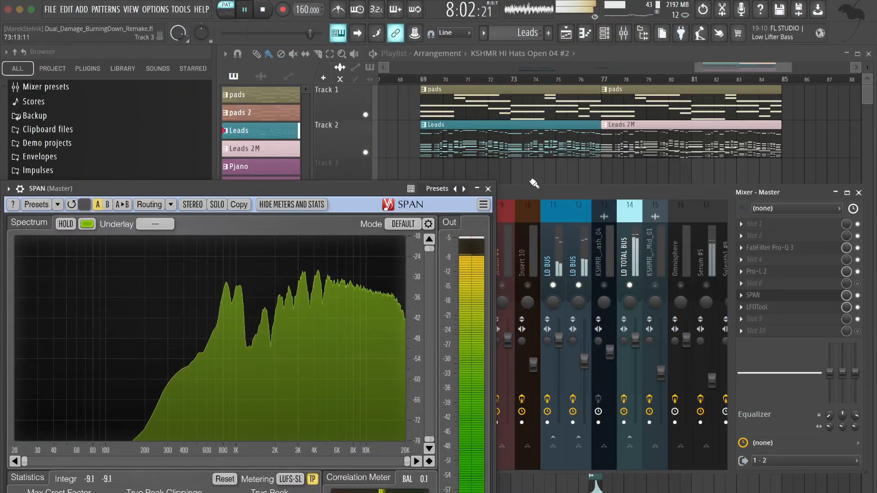
drag(527, 192, 567, 192)
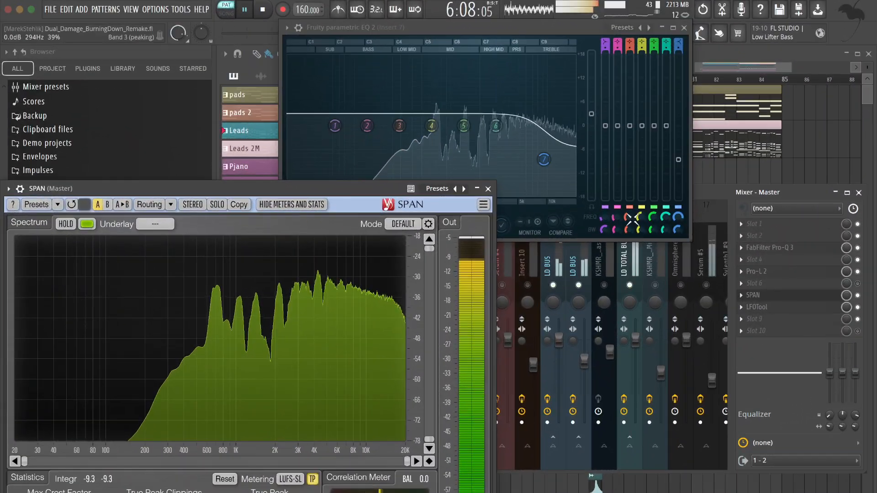
click(684, 29)
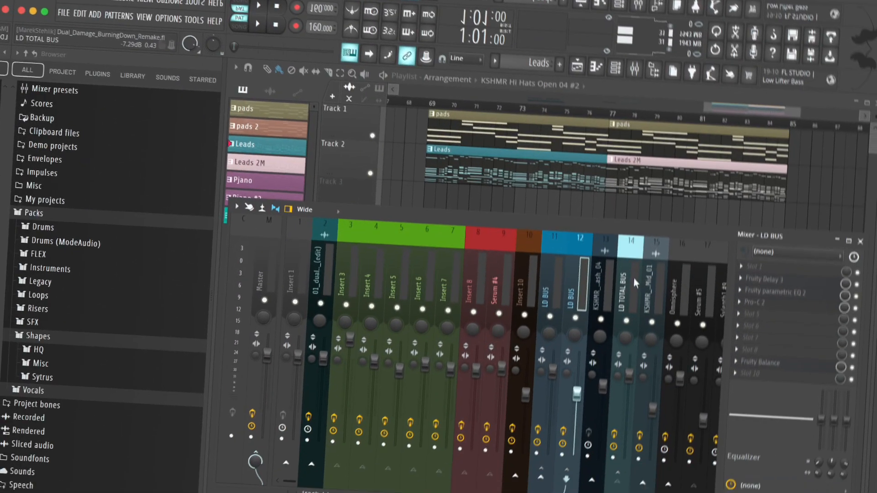
Select the LD TOTAL BUS and check the low cut in its Fruity Parametric EQ 2, closing the plugin when done
click(634, 279)
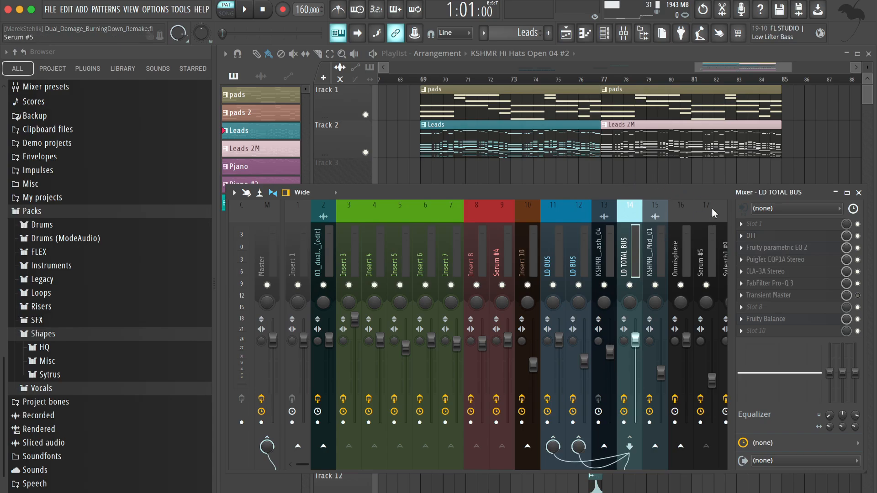
click(792, 252)
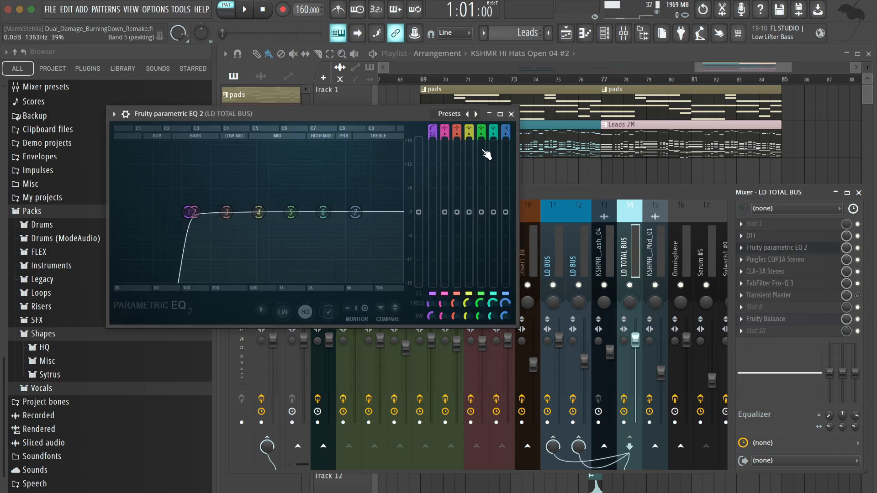
click(511, 114)
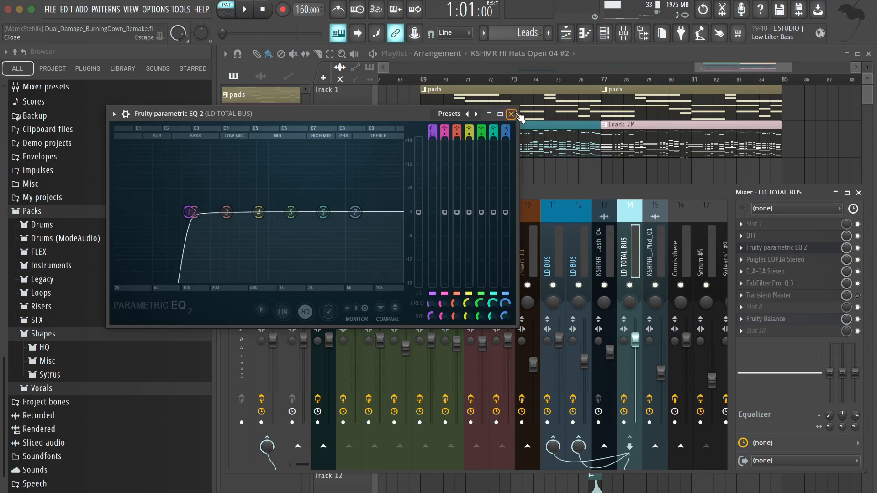
click(515, 115)
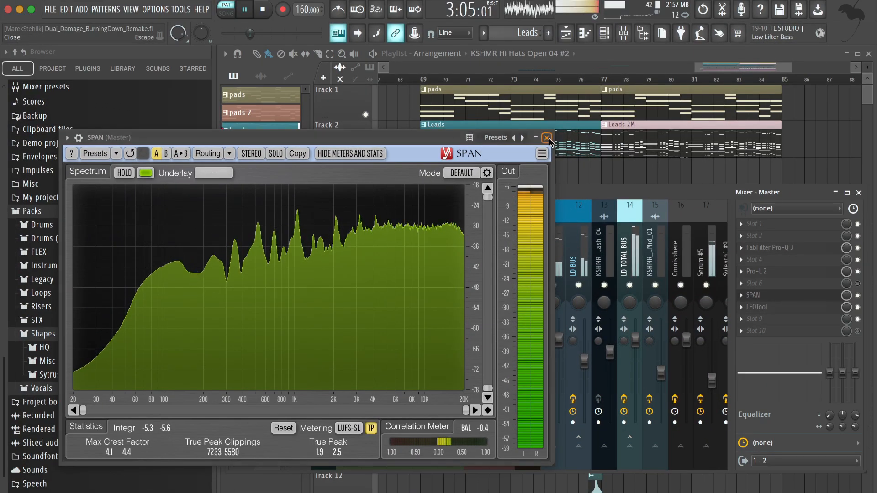
Audition the Serum #5 mixer track and inspect the Distort effect in Sylenth1 and the notes in the piano roll
click(784, 83)
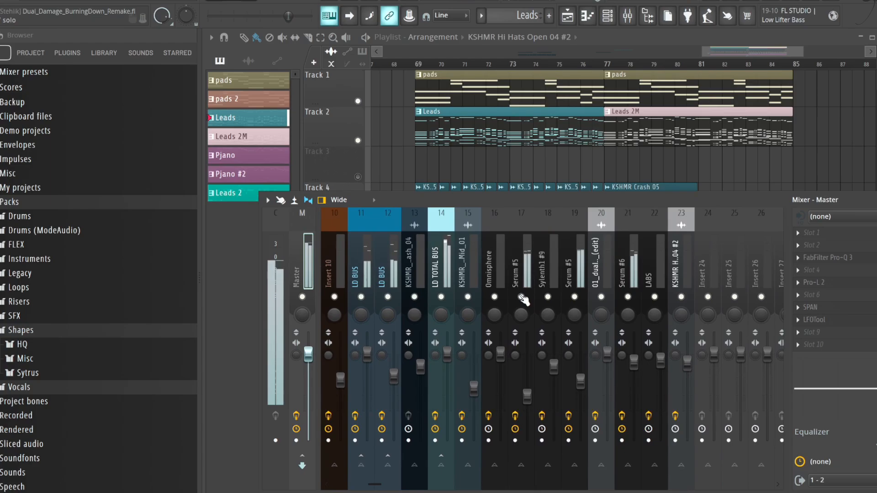
click(521, 298)
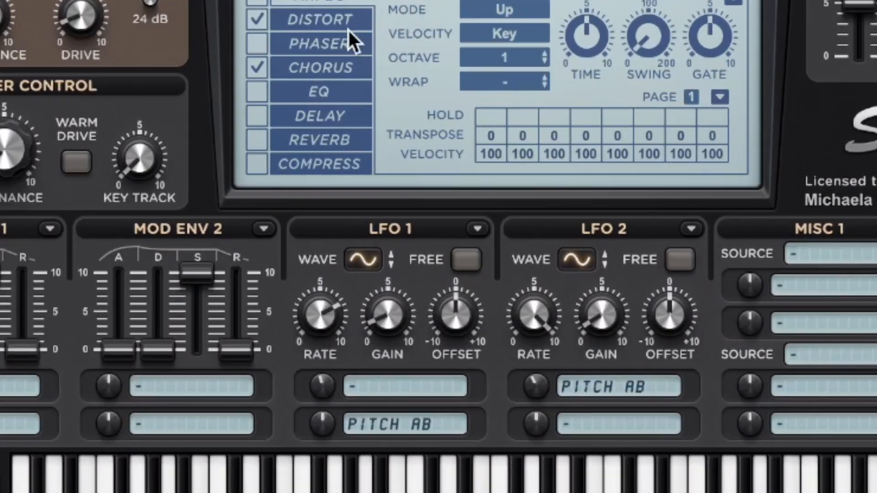
click(392, 247)
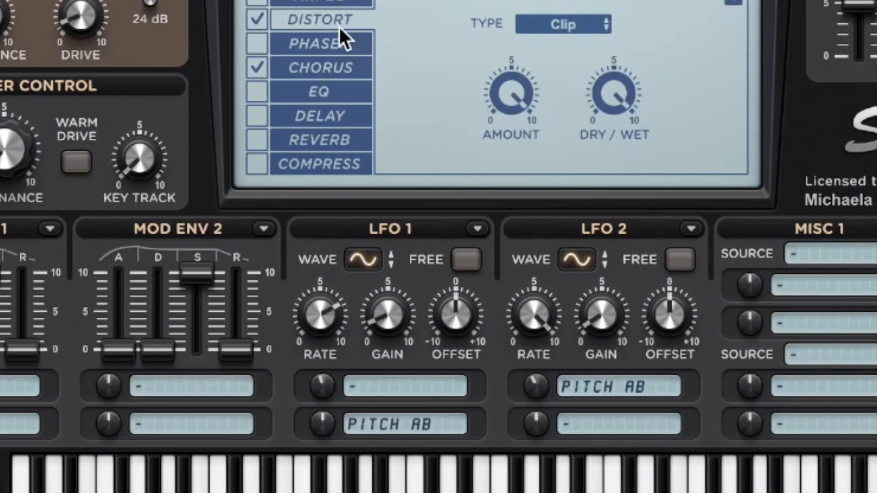
click(316, 297)
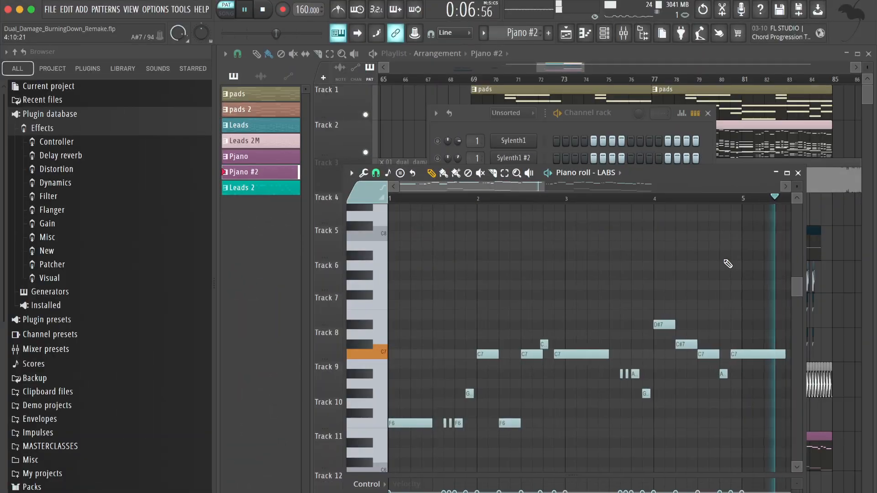
scroll(797, 223, down, 3)
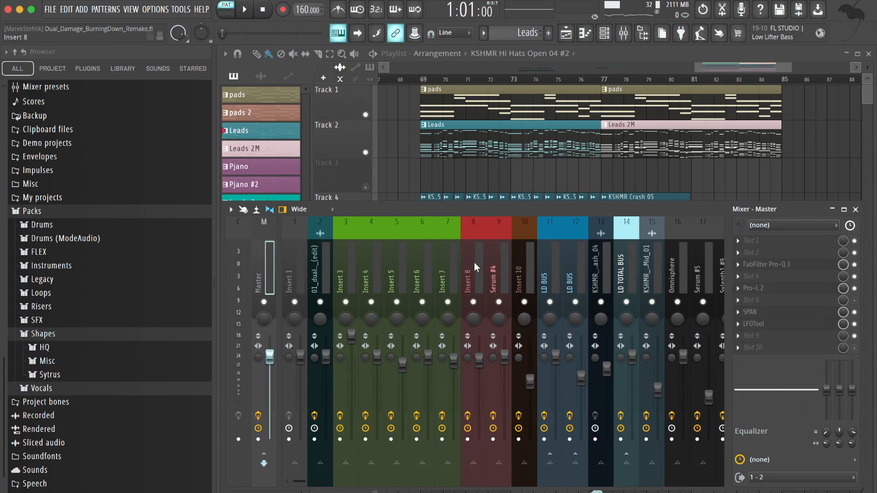
Select the LD BUS on mixer track 11 and examine its Pro-R reverb during playback
click(548, 262)
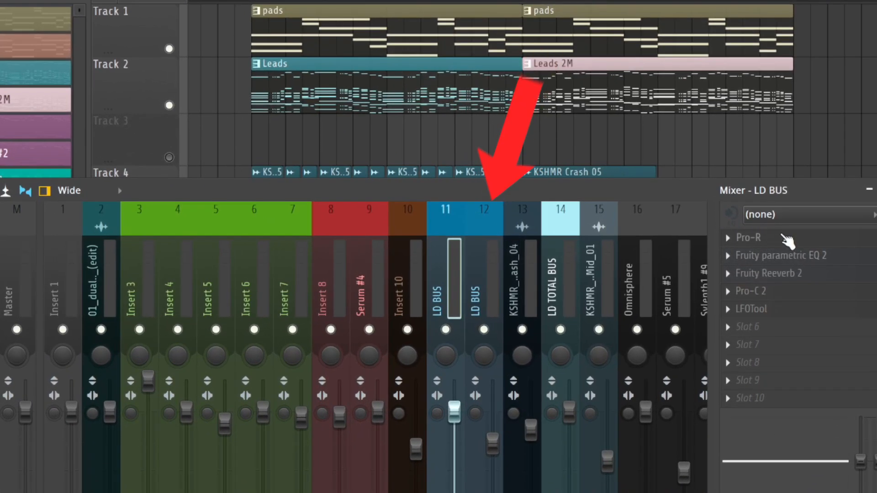
click(785, 238)
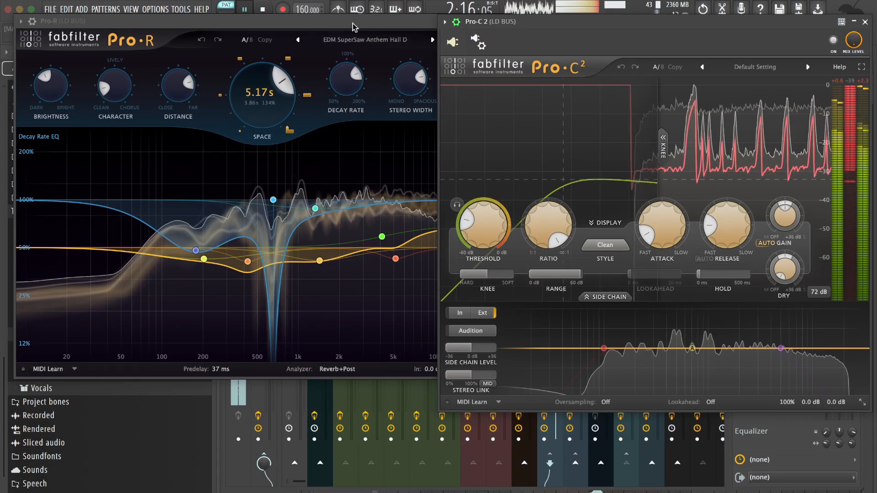
drag(353, 24, 340, 35)
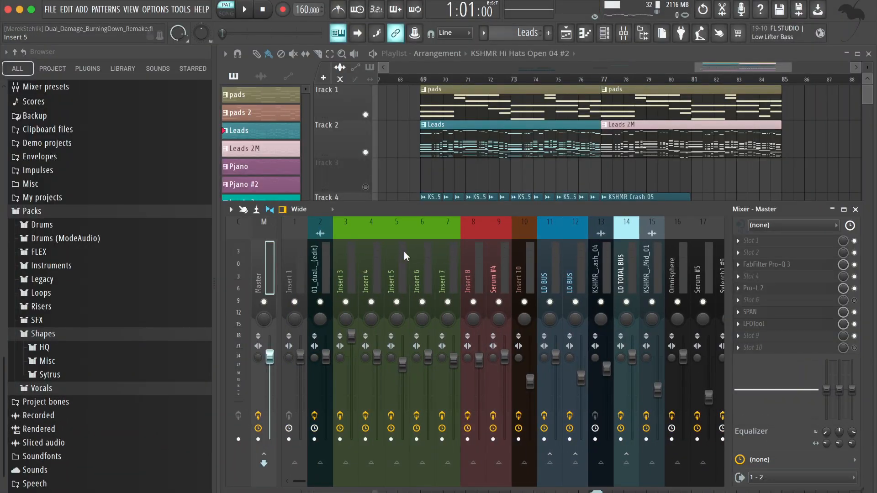
Open both Pro-R and Pro-C 2 from the effect chain of the LD BUS on mixer track 11
click(547, 262)
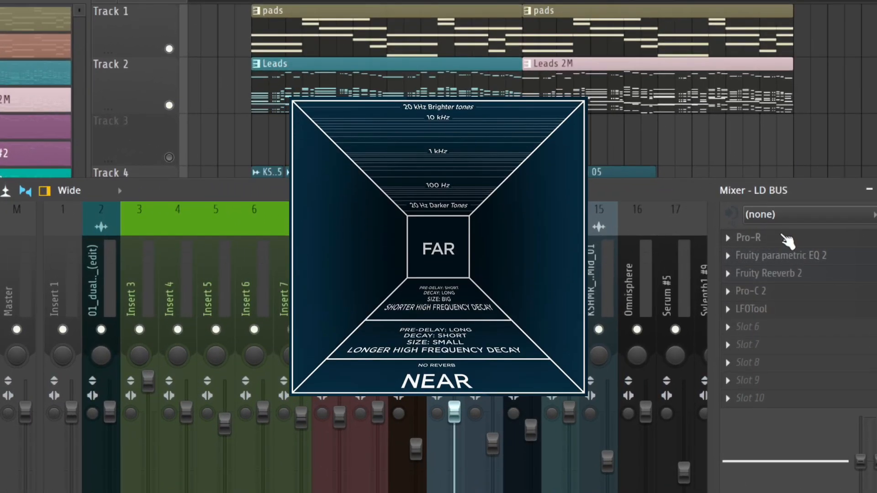
click(770, 239)
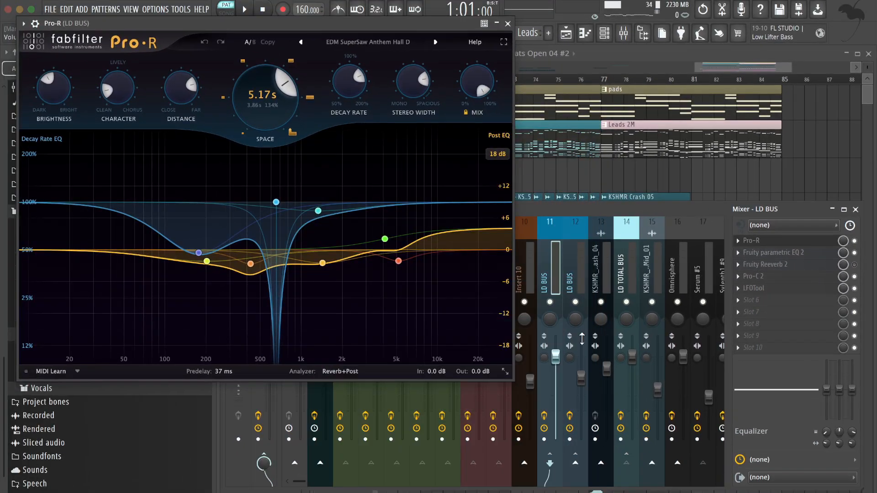
click(766, 312)
click(766, 312)
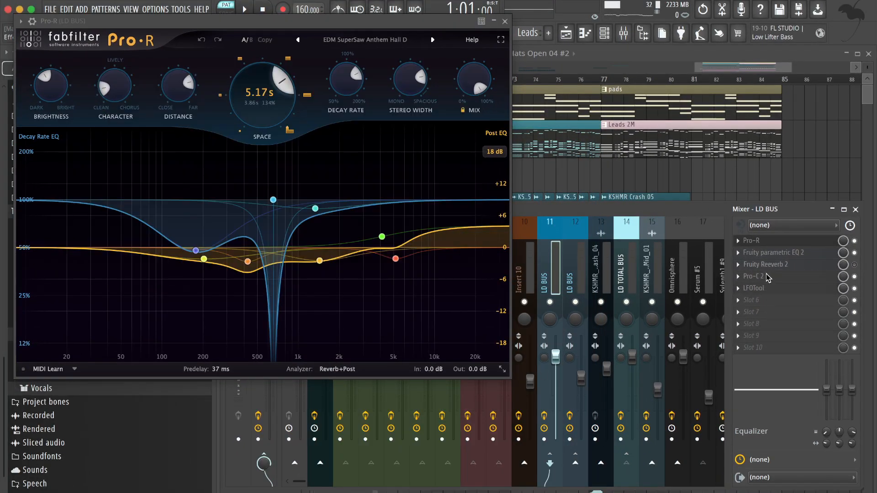
click(768, 276)
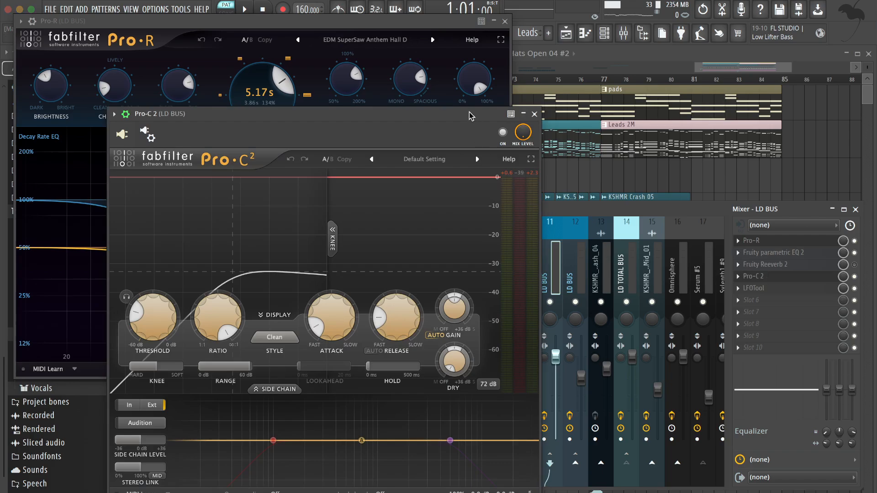
Place the Pro-C 2 window beside Pro-R and play the project to watch the sidechained reverb
drag(470, 117, 802, 26)
key(space)
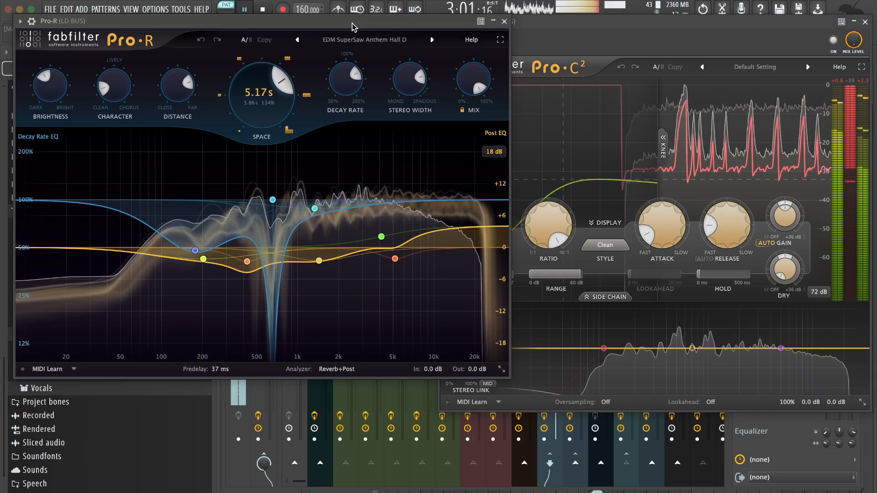
drag(352, 27, 339, 36)
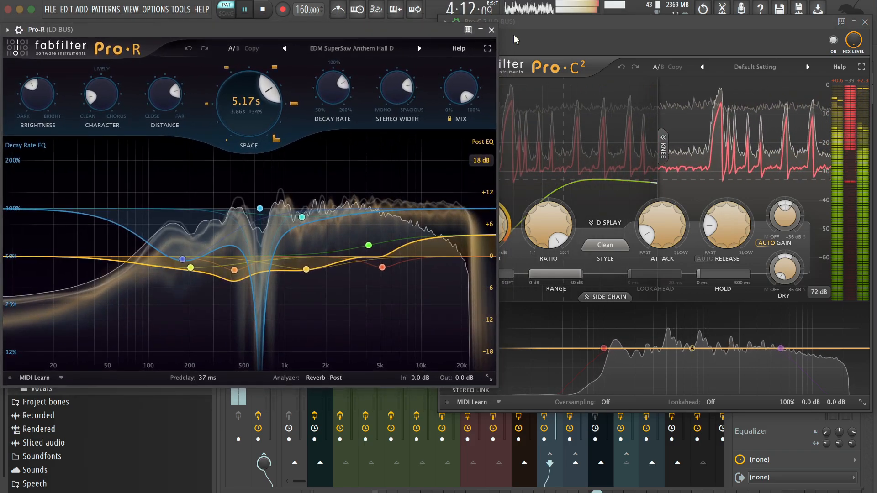
drag(521, 27, 522, 29)
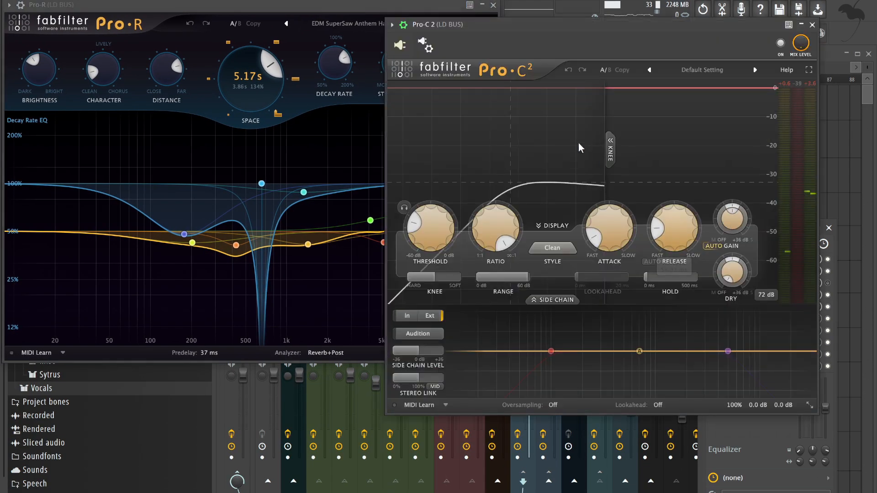
drag(584, 33, 646, 5)
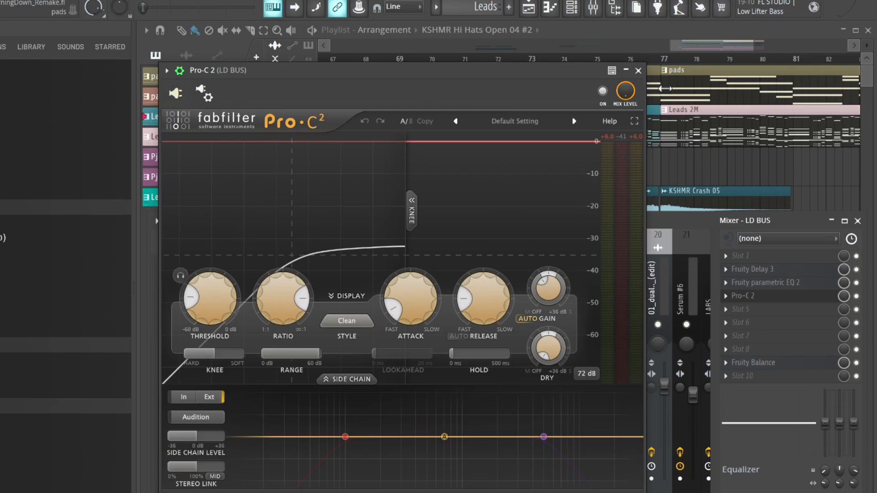
Reopen Pro-C 2 on the LD BUS of mixer track 11 and check the input connections in its wrapper processing settings
click(639, 71)
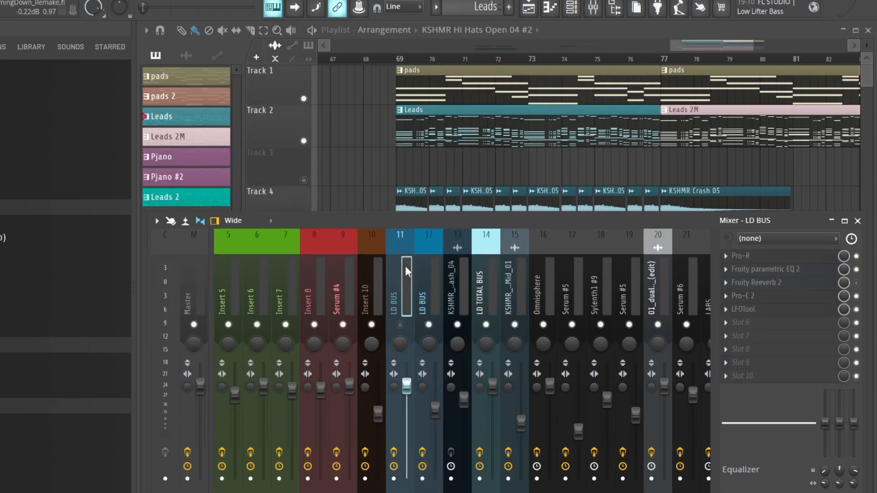
click(772, 298)
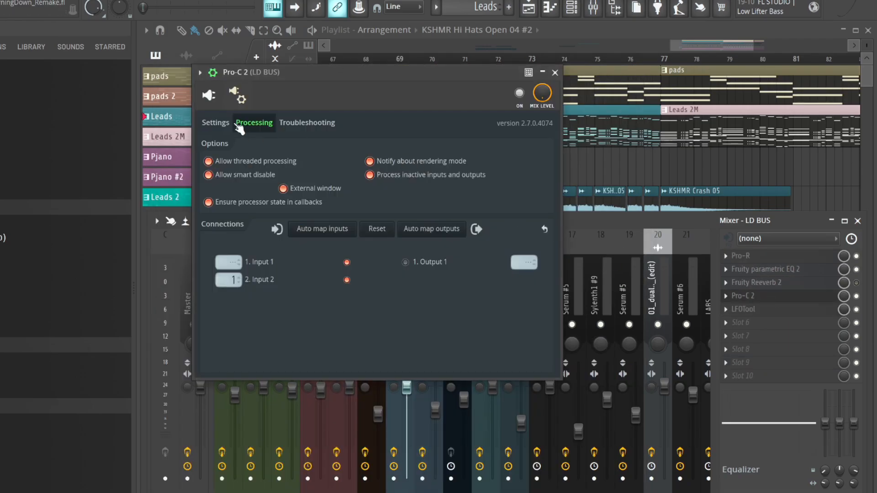
click(220, 123)
click(251, 123)
click(210, 96)
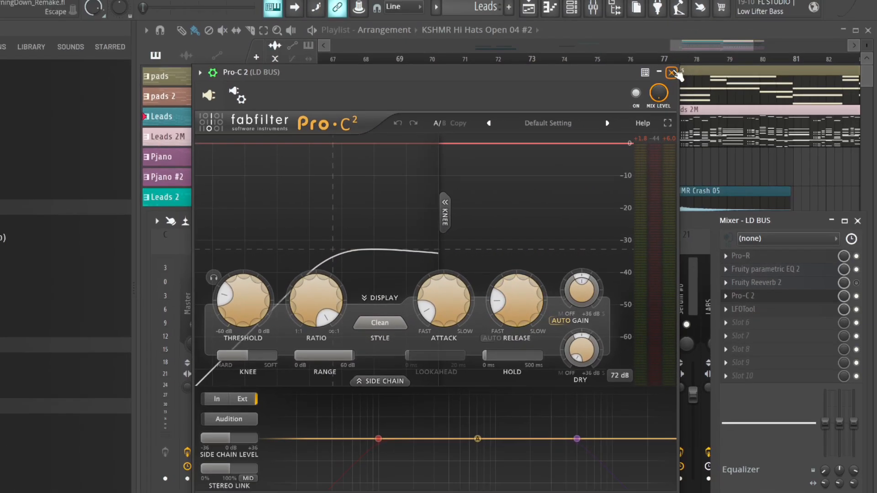
click(734, 36)
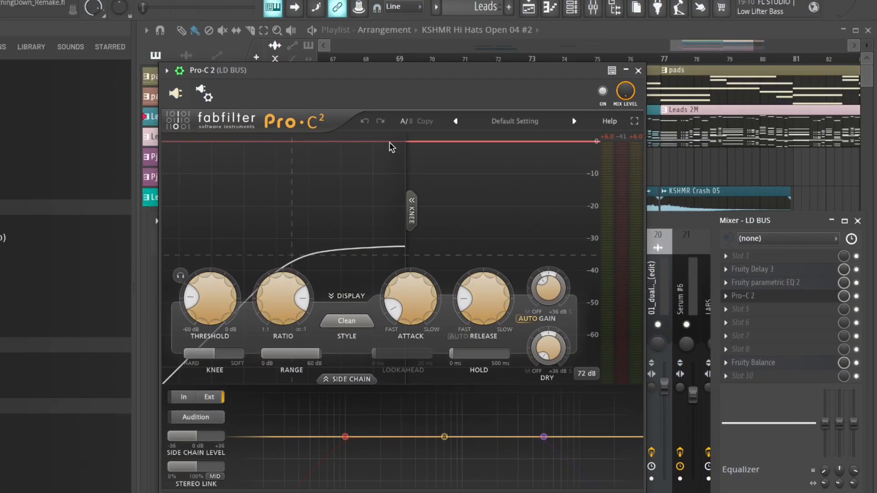
Review the wrapper settings of Pro-C 2 on the LD BUS delay track and close the plugin
click(204, 94)
click(225, 121)
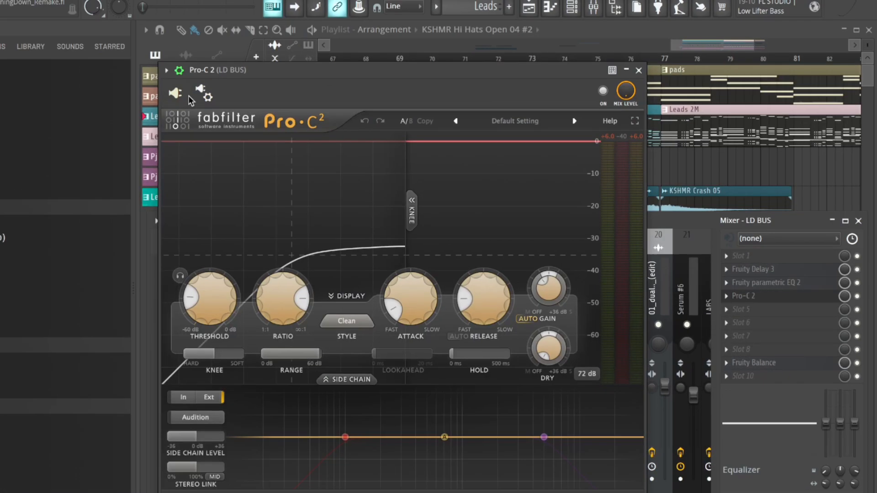
click(638, 70)
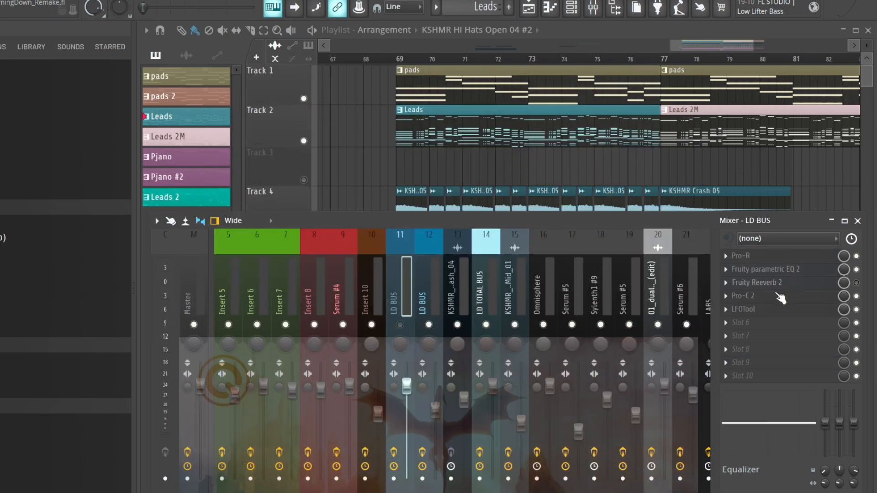
Open Pro-C 2 on the LD BUS of mixer track 11, check its processing connections and return to its interface
click(769, 297)
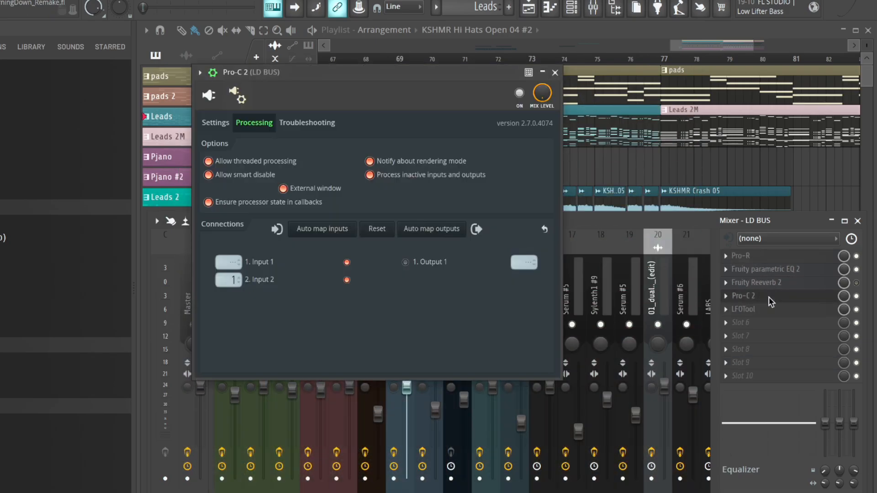
click(219, 122)
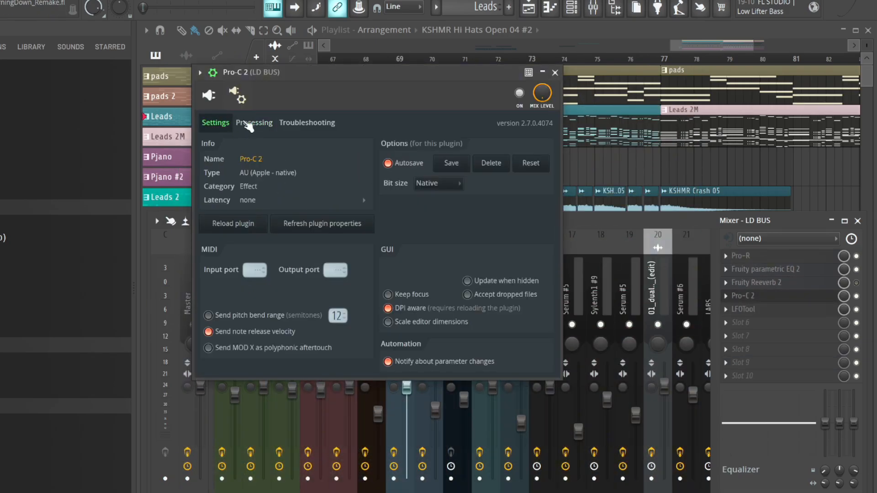
click(247, 123)
click(209, 95)
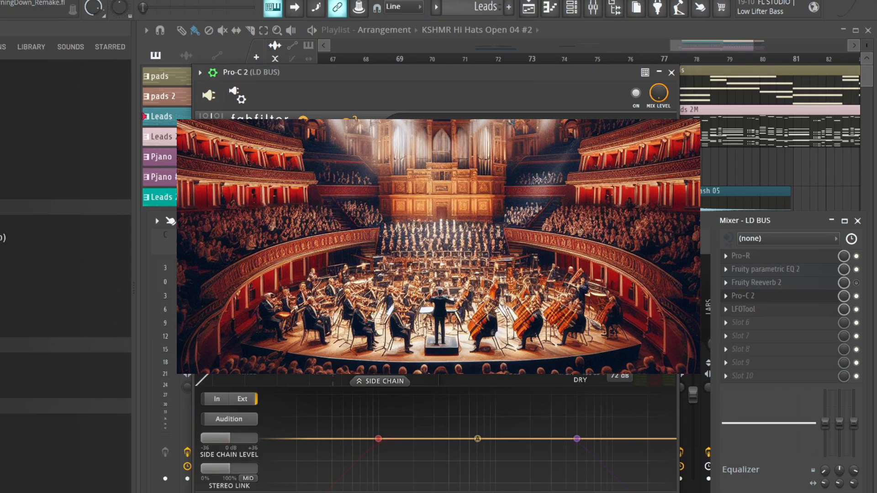
Collapse the side chain section of the LD BUS Pro-C 2 and start playback
mouse_move(524, 306)
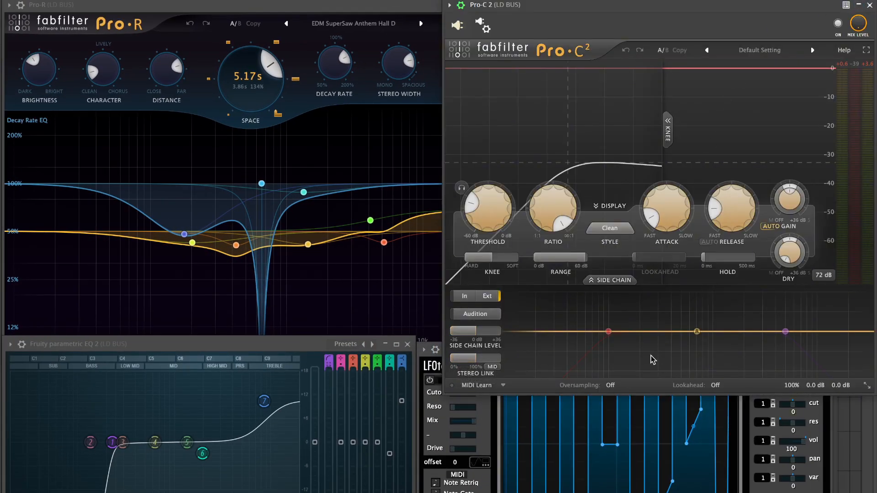
click(614, 281)
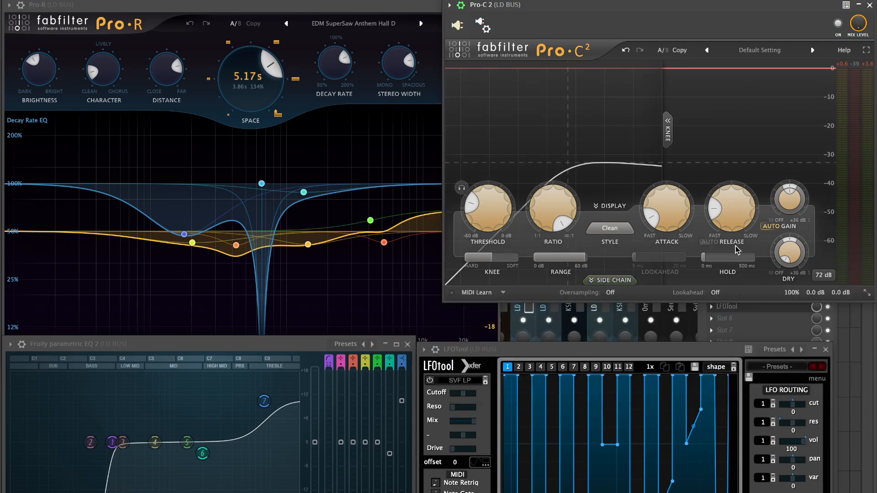
key(space)
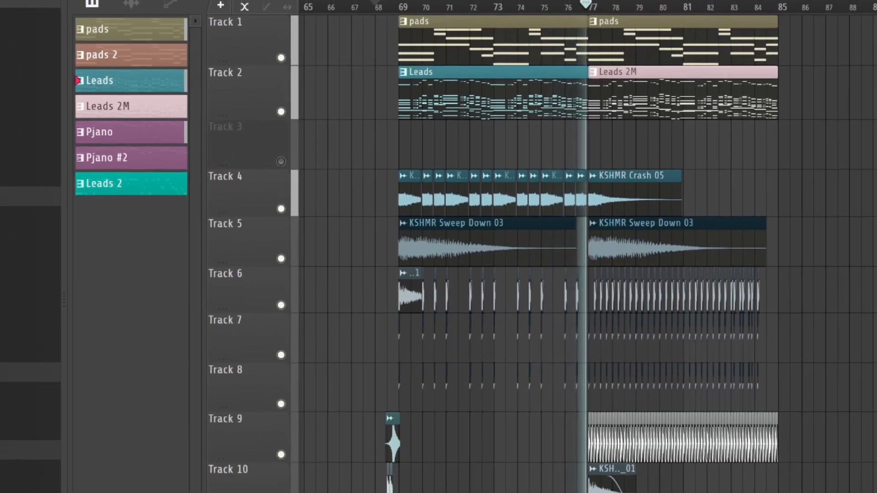
Show the mixer during playback and mute the LD BUS tracks 11 and 12 to hear the leads without them
key(F9)
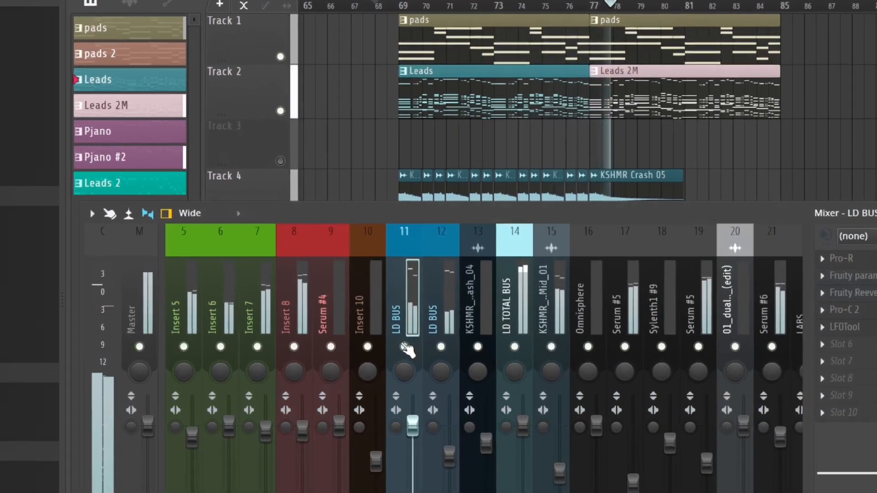
click(401, 331)
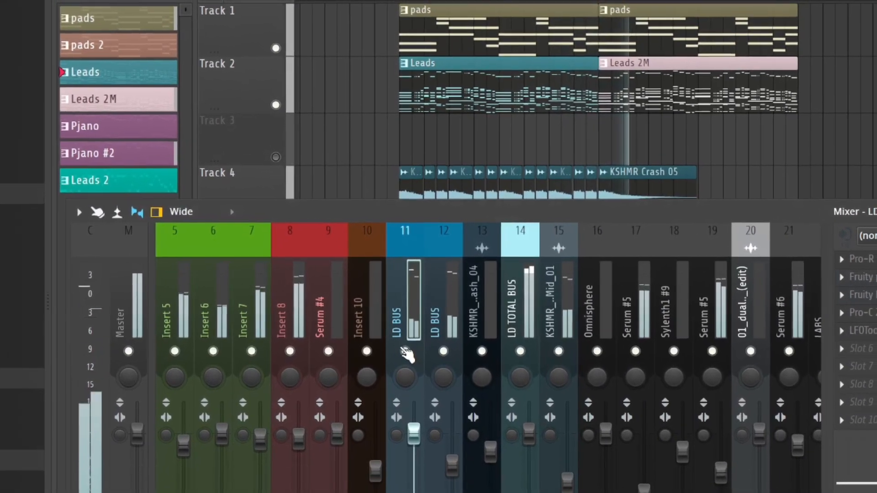
click(441, 348)
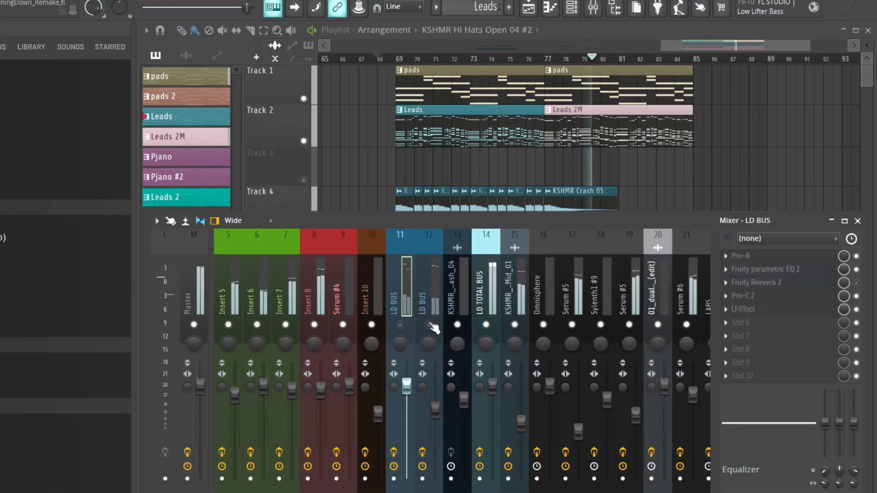
key(F9)
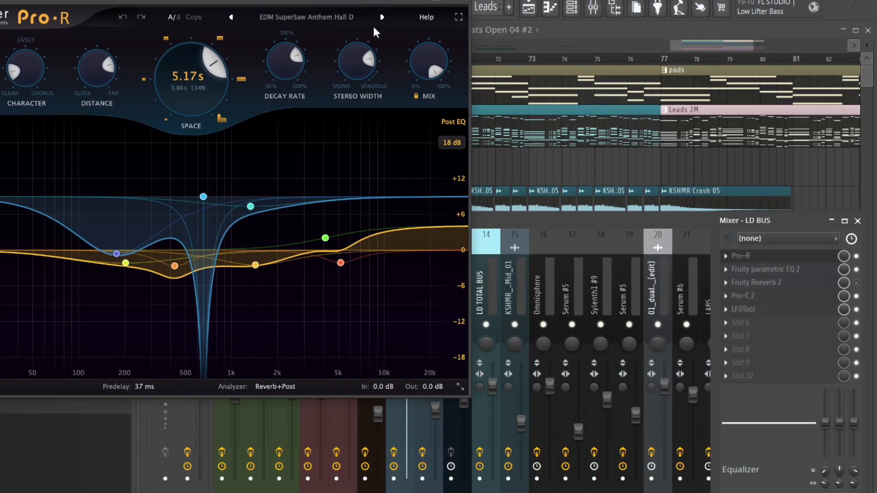
Close the delay track's Pro-C 2, then reopen Pro-C 2 on LD BUS track 11 and review its wrapper settings and compressor controls
drag(356, 4, 555, 68)
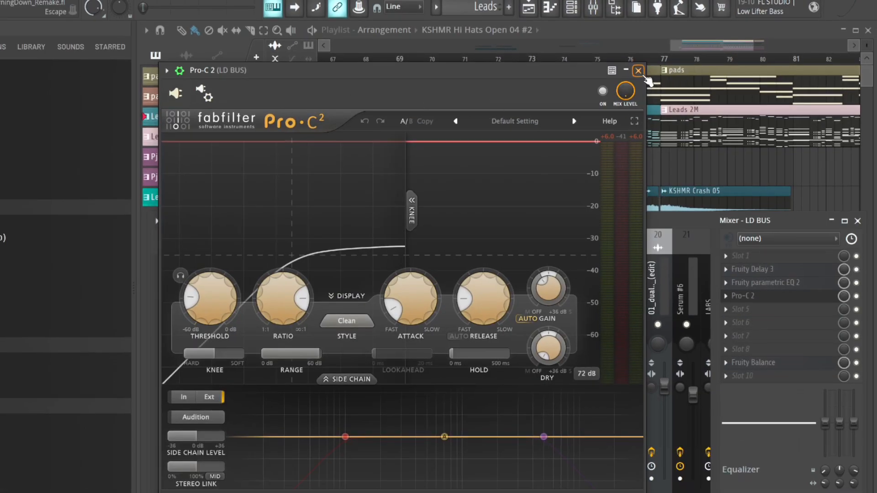
click(638, 70)
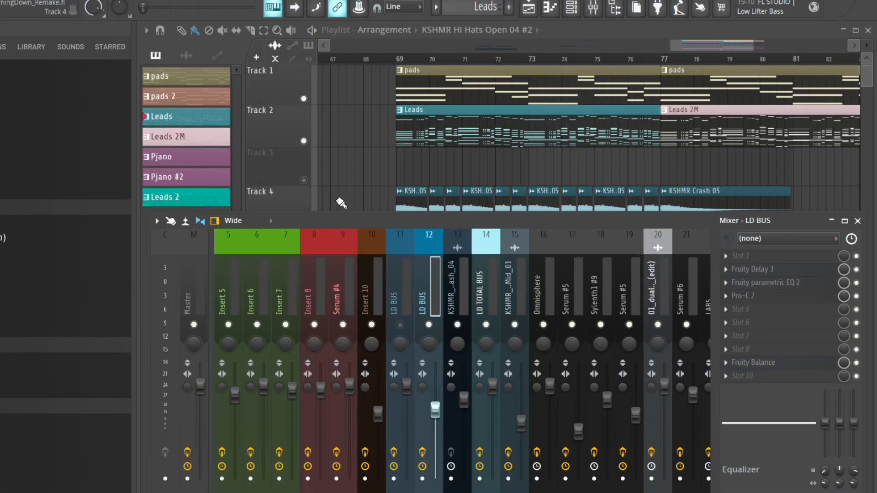
click(771, 297)
click(219, 123)
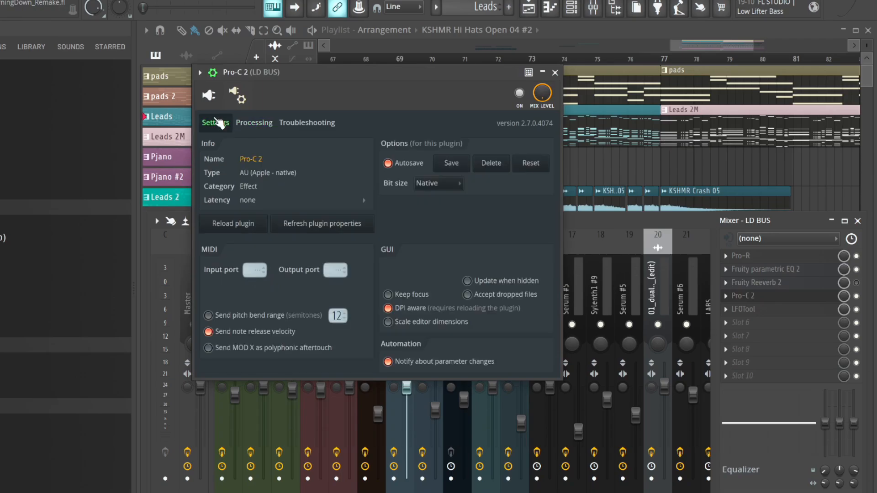
click(254, 122)
click(208, 94)
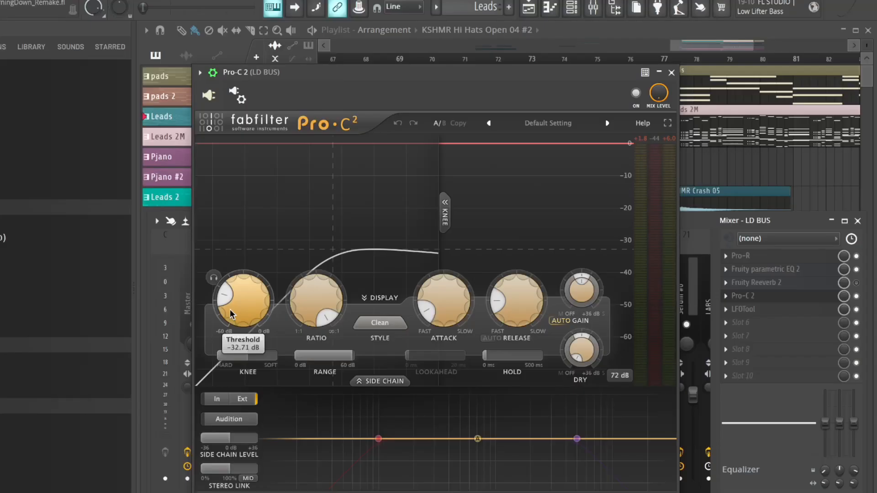
mouse_move(317, 302)
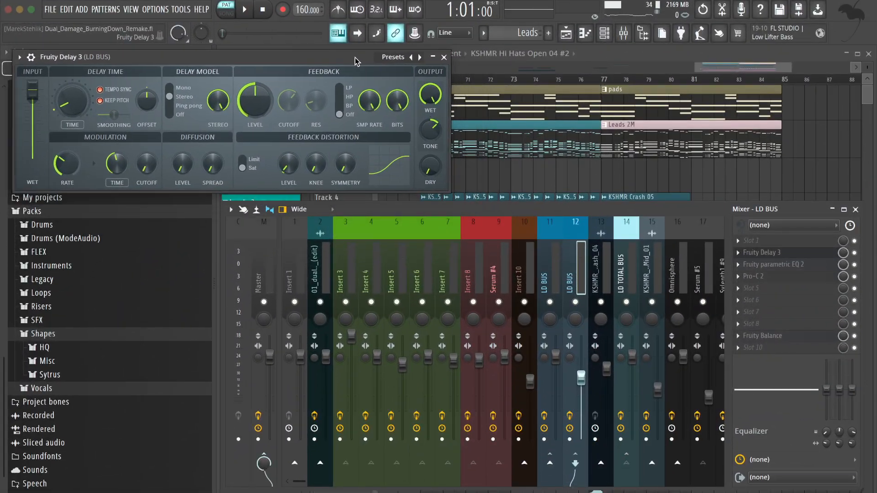
Arrange Fruity Delay 3 and Pro-C 2 of LD BUS track 12 side by side and play the project to watch the sidechained delay
drag(355, 61, 343, 58)
click(782, 281)
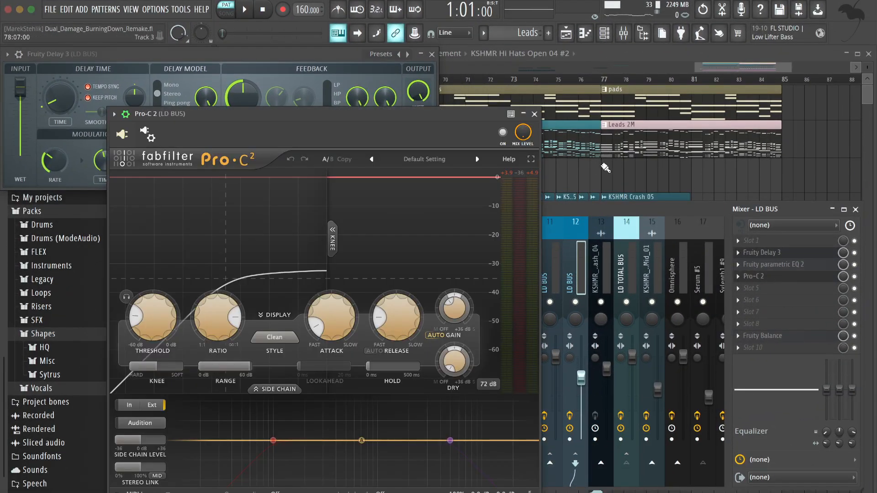
drag(412, 120, 746, 58)
key(space)
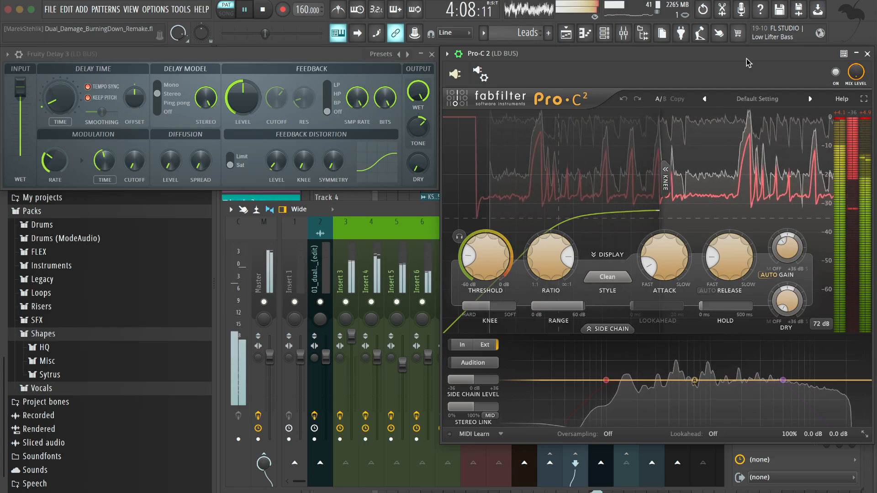
drag(746, 59, 746, 12)
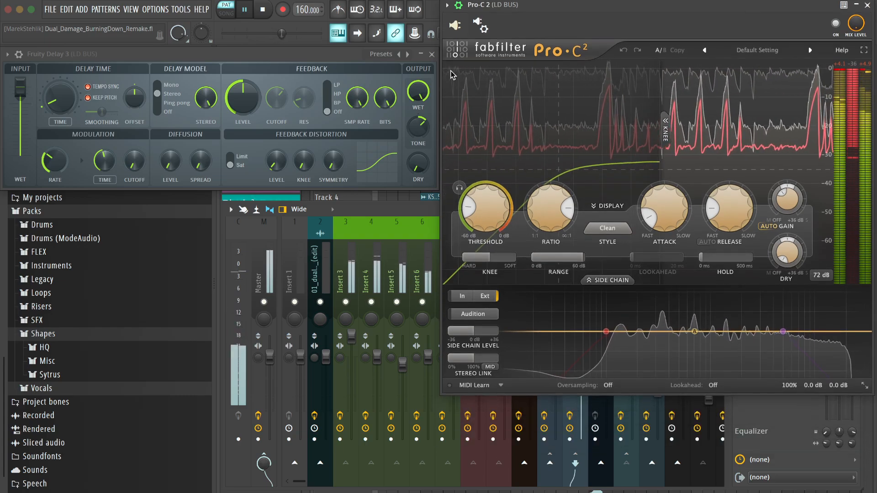
drag(334, 54, 333, 4)
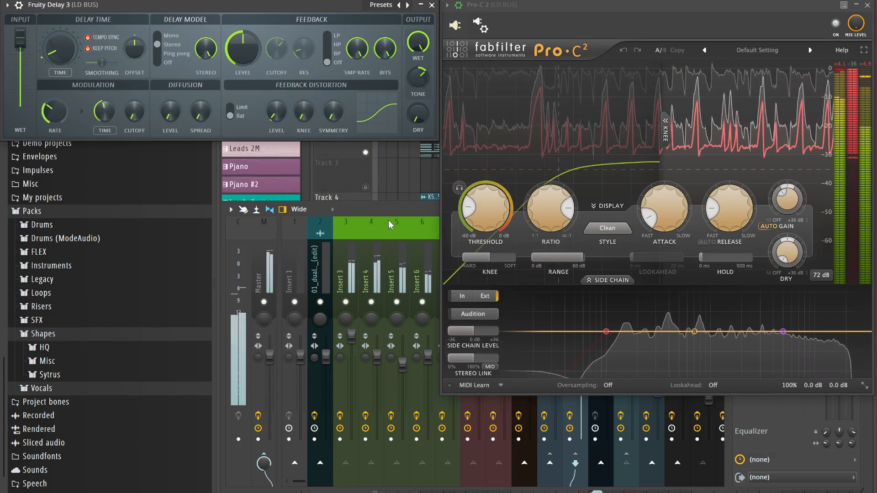
drag(407, 214, 380, 232)
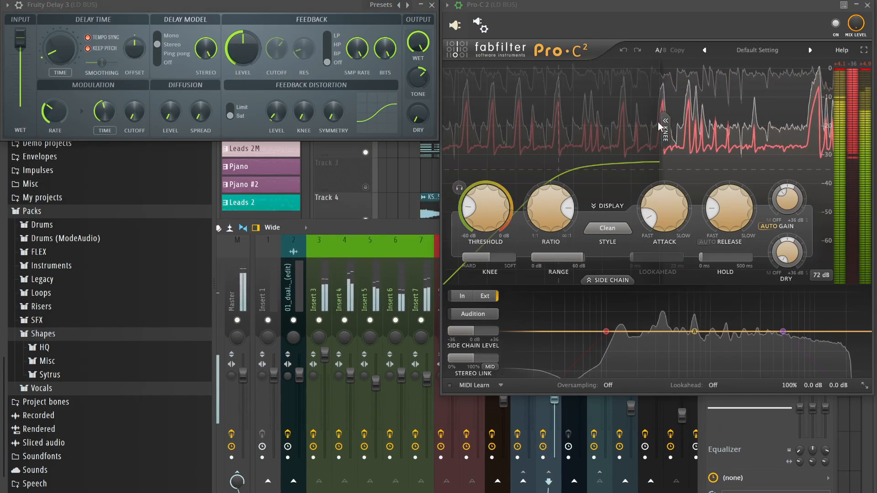
Minimize Pro-C 2 and place the Fruity parametric EQ 2 of LD BUS track 12 below Fruity Delay 3
click(855, 5)
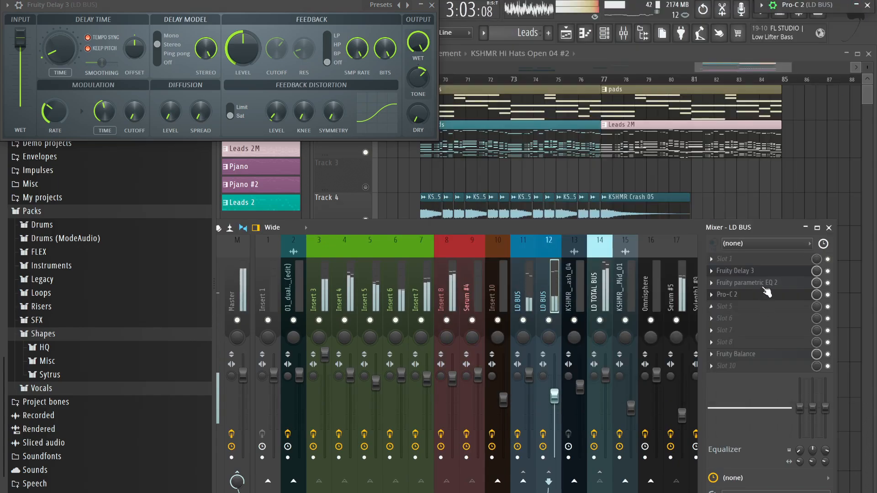
click(787, 284)
drag(285, 10, 310, 153)
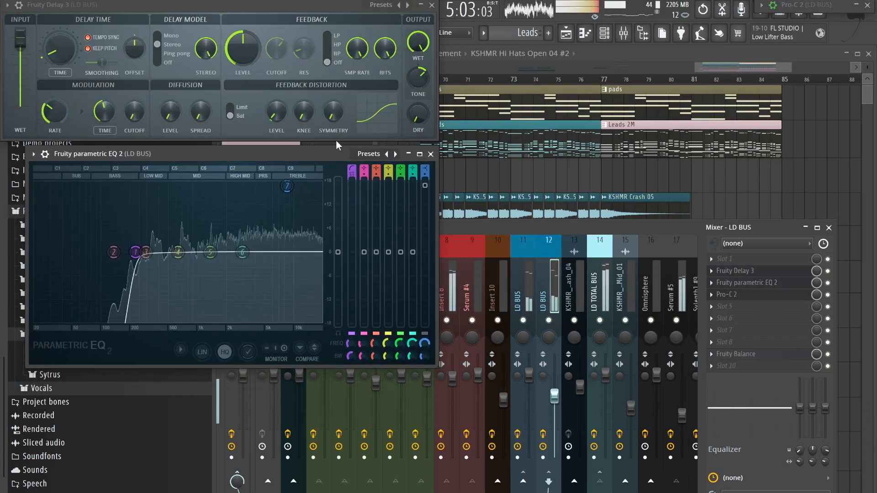
click(853, 6)
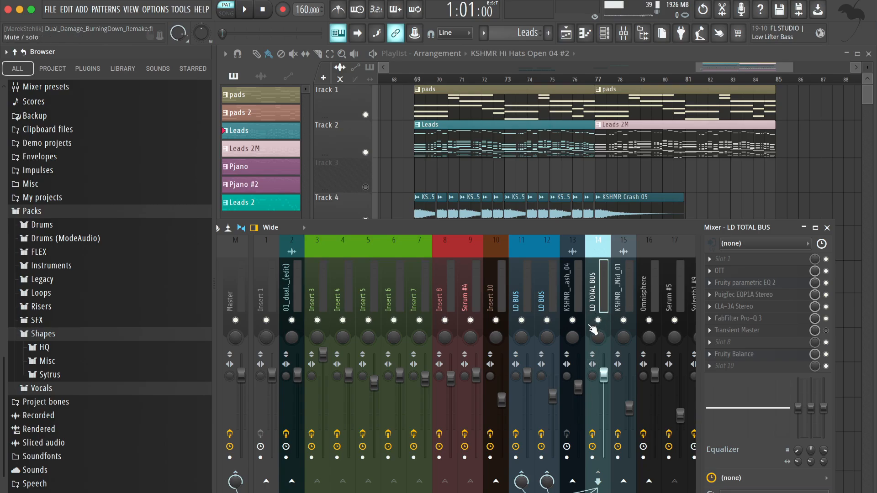
Play the leads with the LD TOTAL BUS effects bypassed, then re-enable the effects and play again for comparison
key(space)
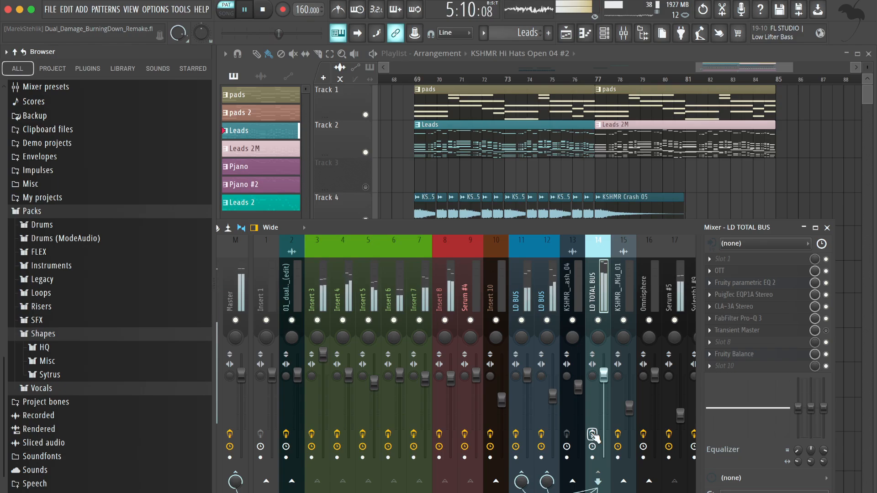
key(space)
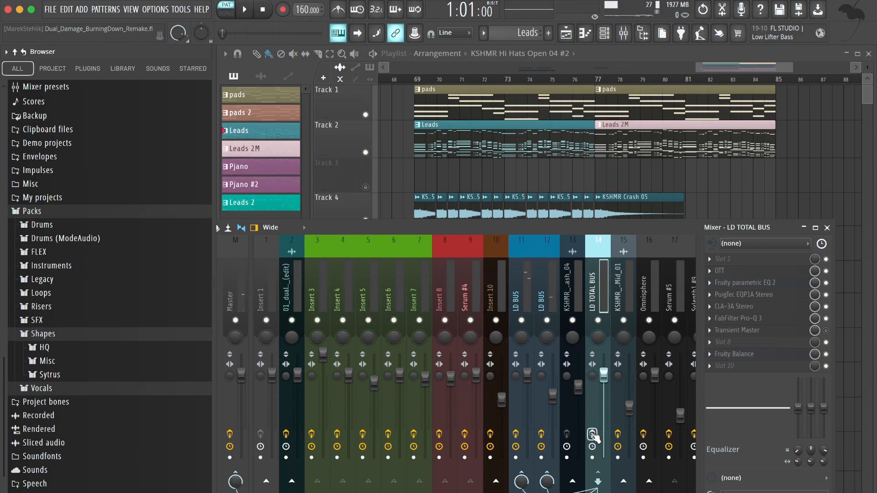
click(592, 434)
key(space)
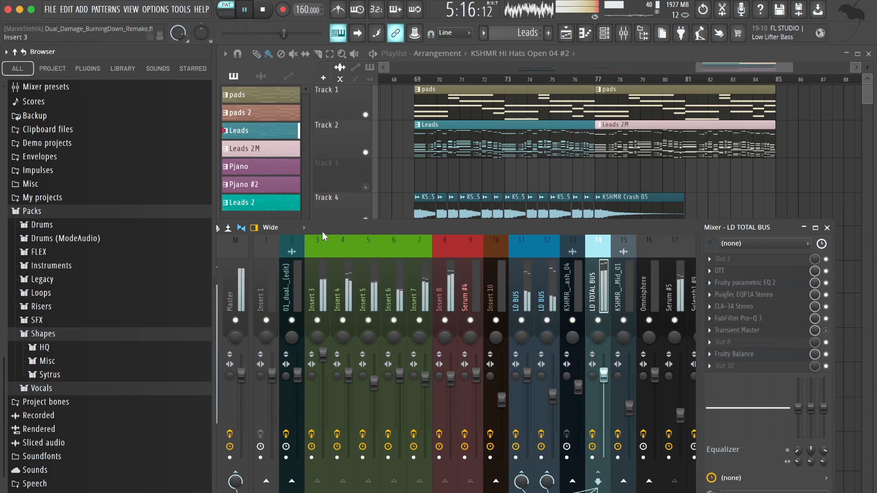
drag(352, 228, 366, 227)
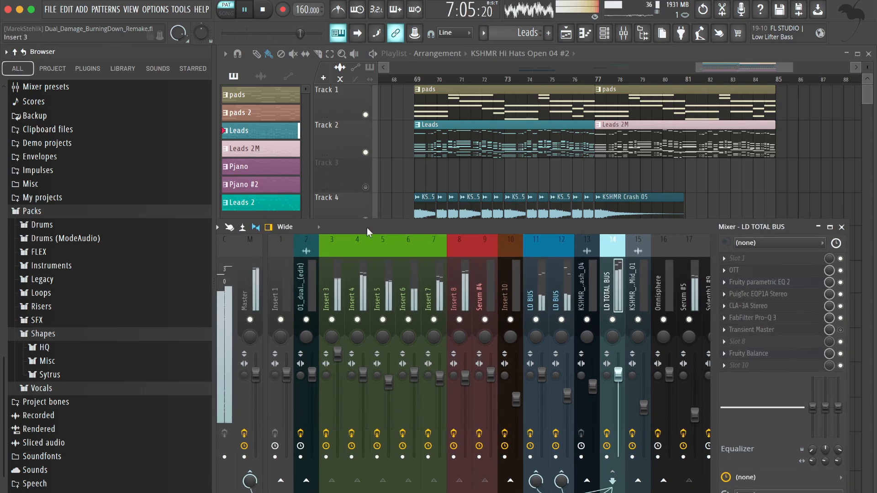
key(space)
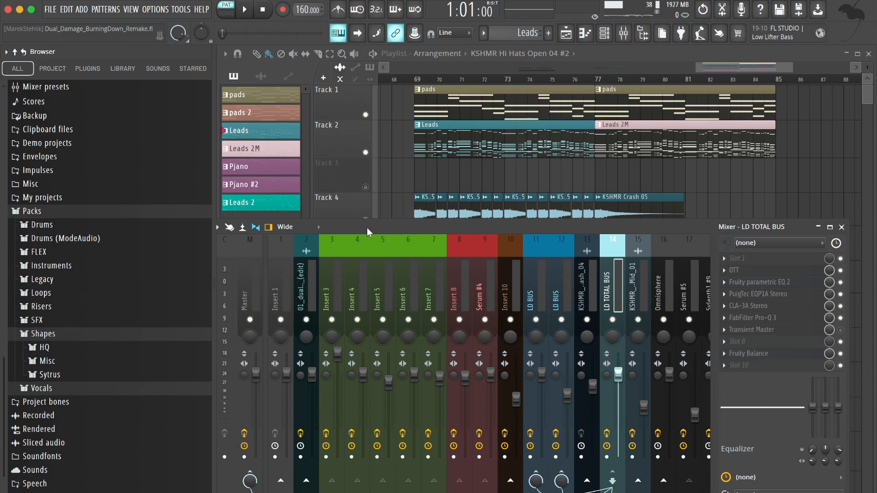
View the OTT plugin in the effect chain of LD TOTAL BUS on mixer track 14 and close it
drag(613, 258, 599, 258)
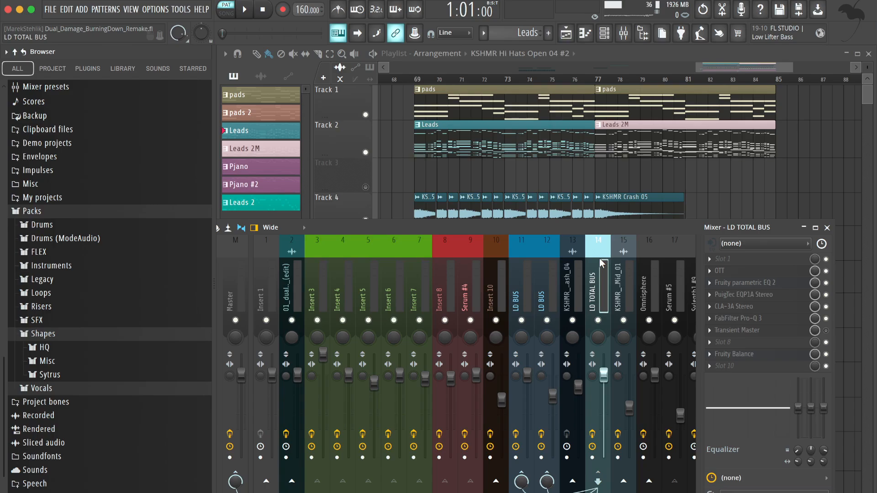
click(749, 271)
click(761, 270)
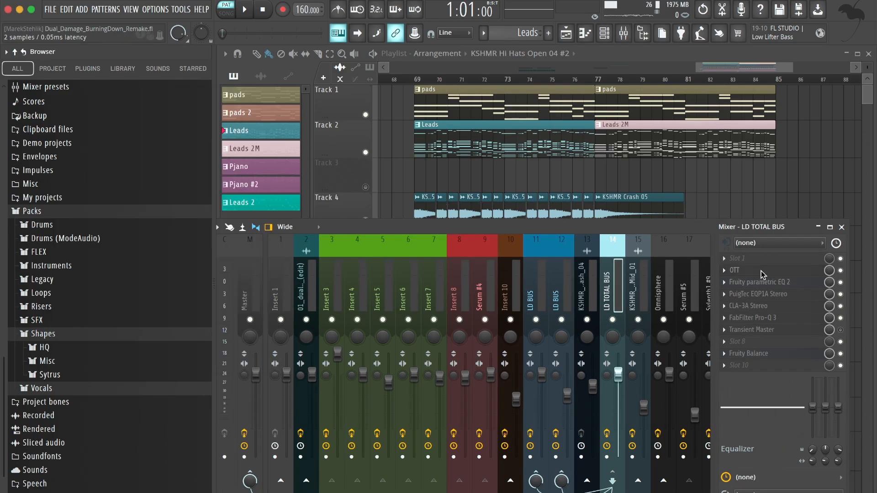
View the CLA-3A Stereo compressor on LD TOTAL BUS, then open Transient Master to examine its settings
click(759, 307)
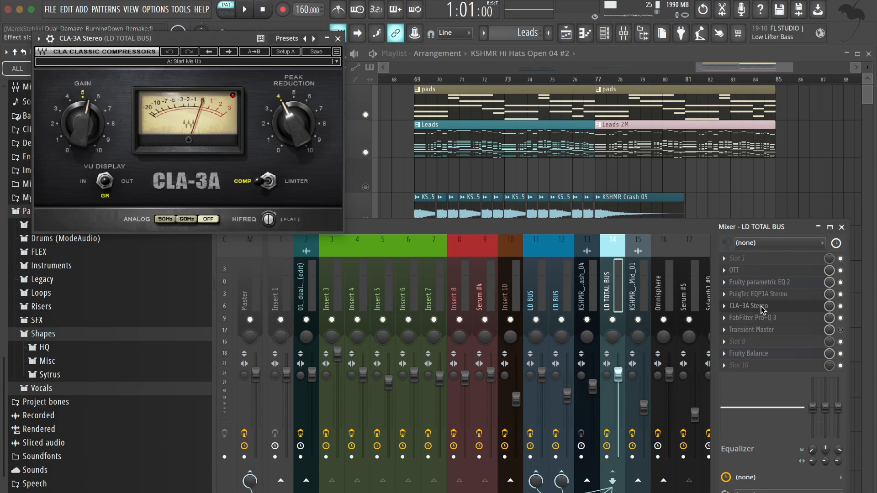
click(761, 306)
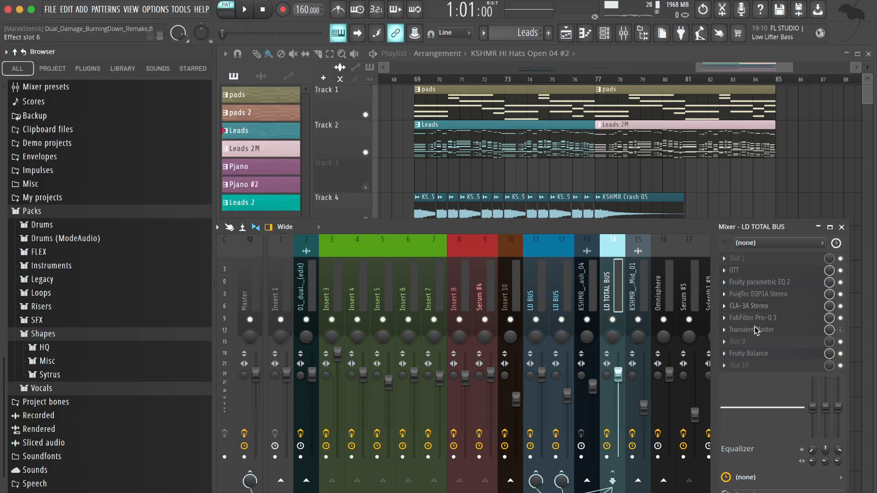
click(760, 329)
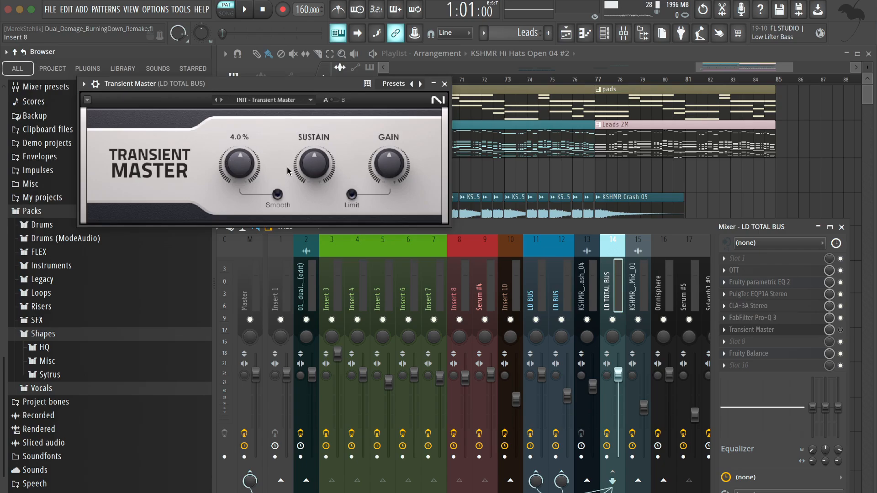
Close Transient Master, solo Insert 3 on mixer track 3 and play the lead layer on its own
click(755, 329)
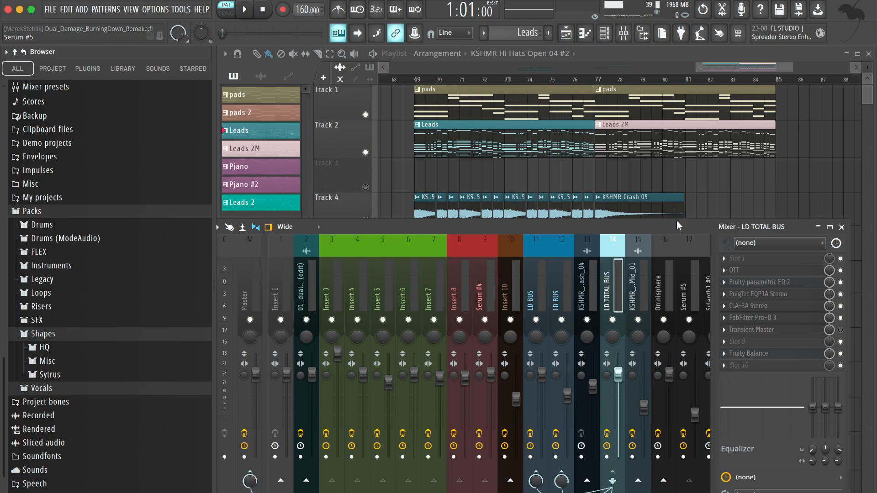
click(337, 294)
key(space)
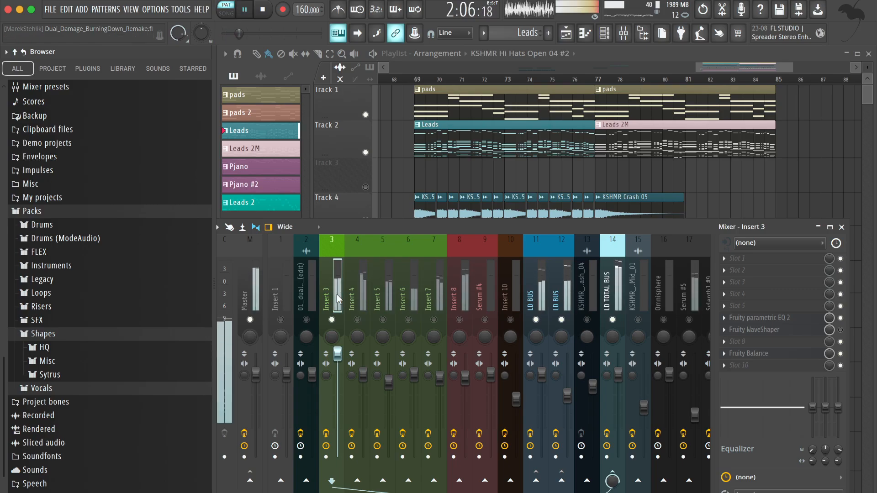
key(space)
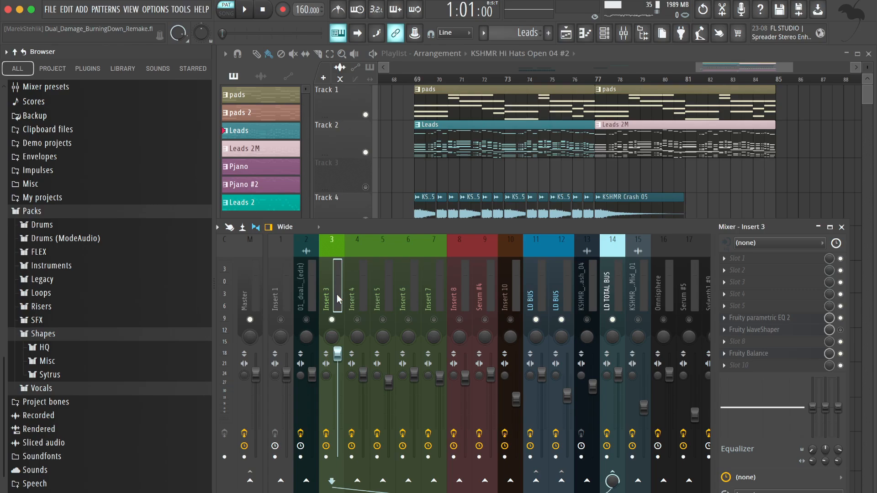
Play Insert 4 soloed, then together with Insert 3, switching Insert 4 off and on during playback to compare
key(space)
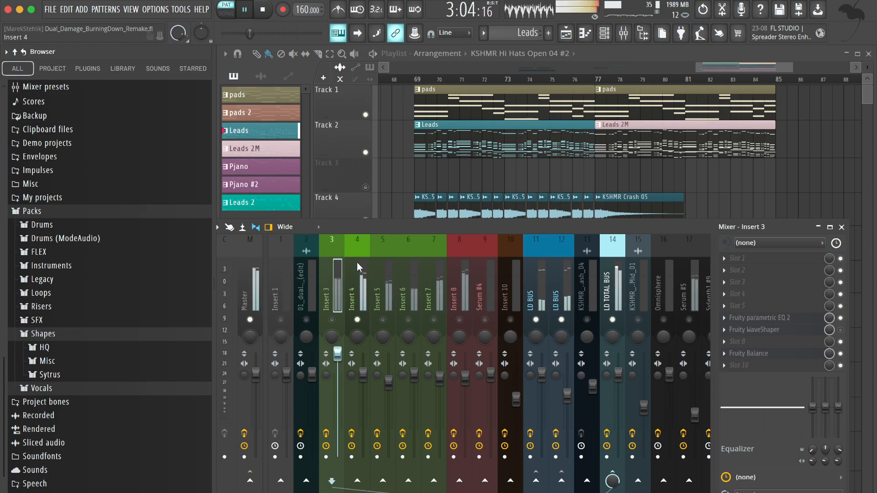
key(space)
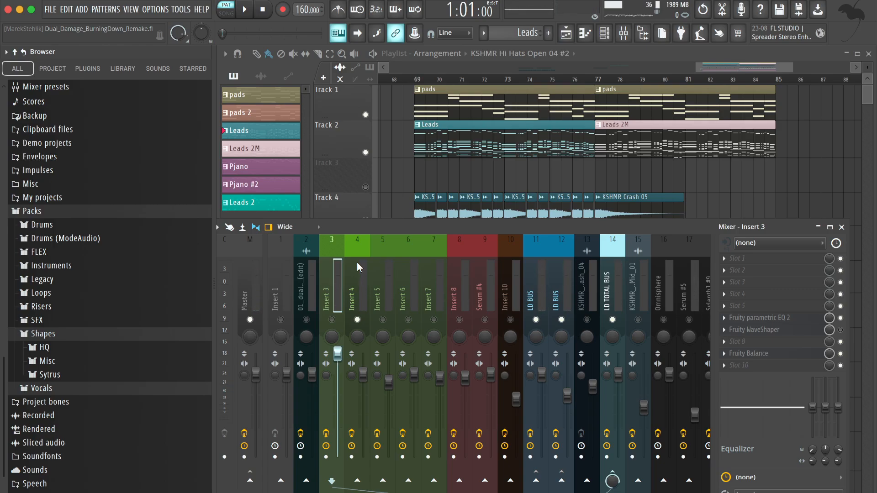
key(space)
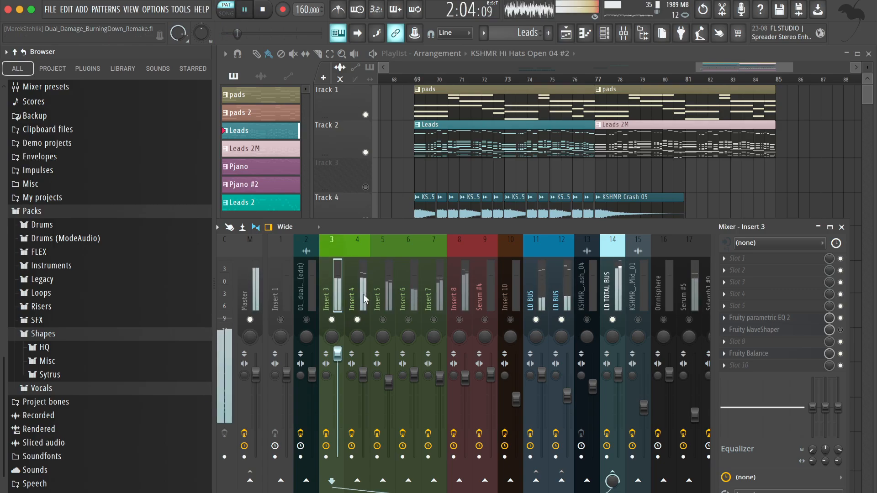
click(358, 319)
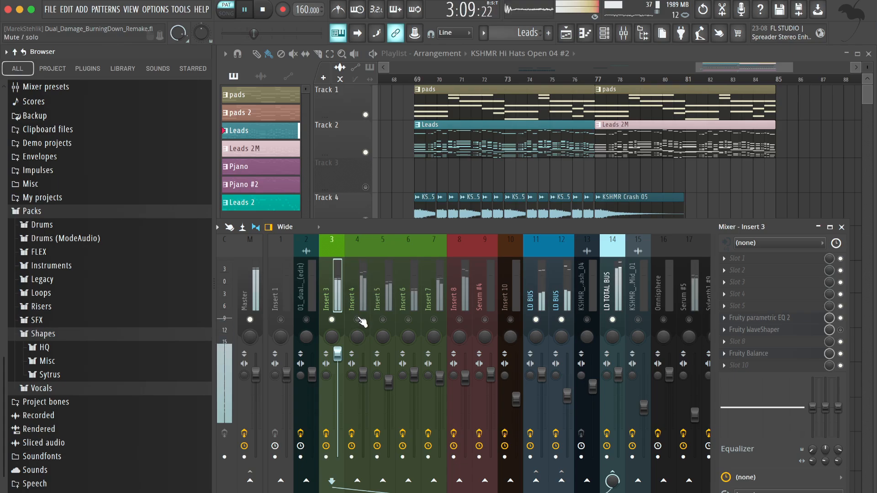
click(358, 320)
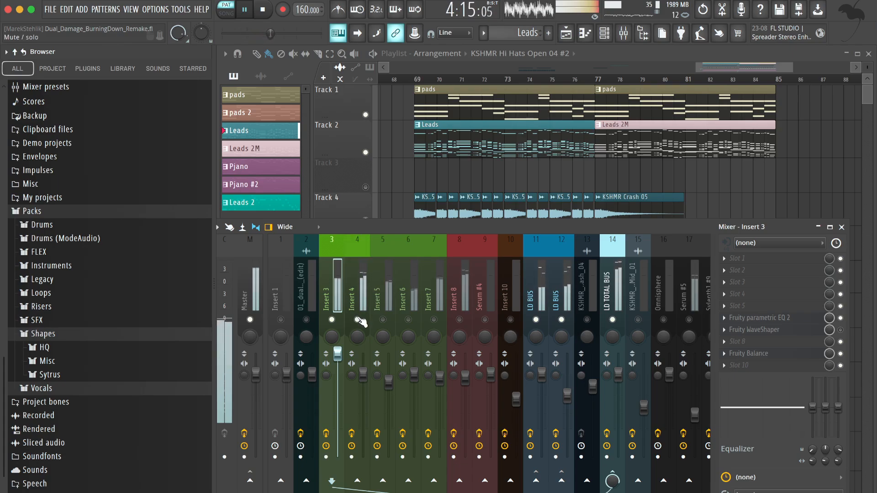
key(space)
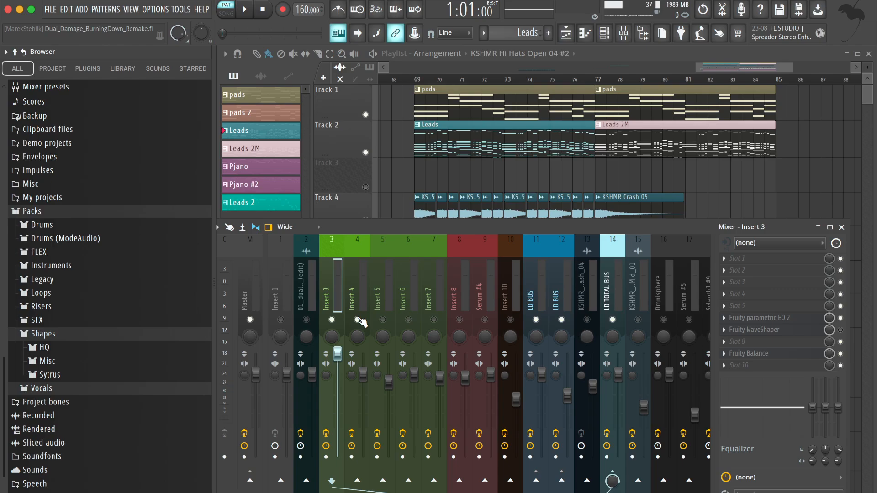
Solo and play Insert 5, then do the same with Insert 6
right_click(383, 320)
key(space)
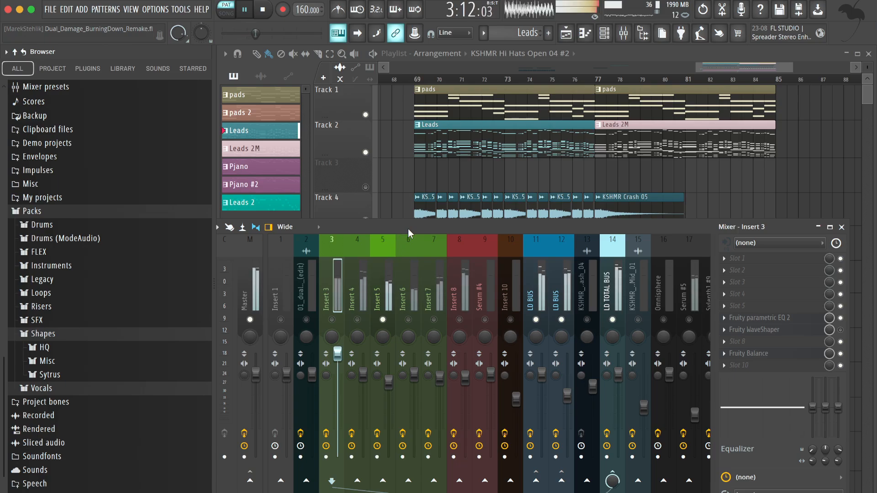
key(space)
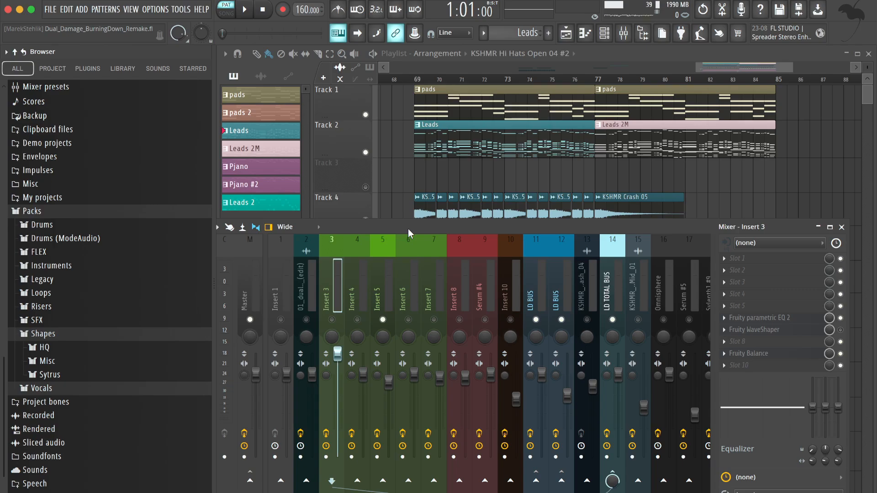
click(406, 279)
key(space)
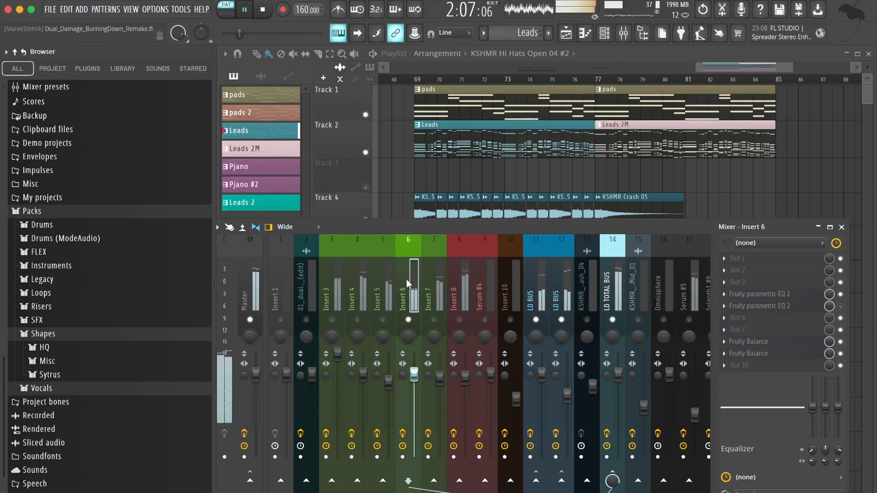
key(space)
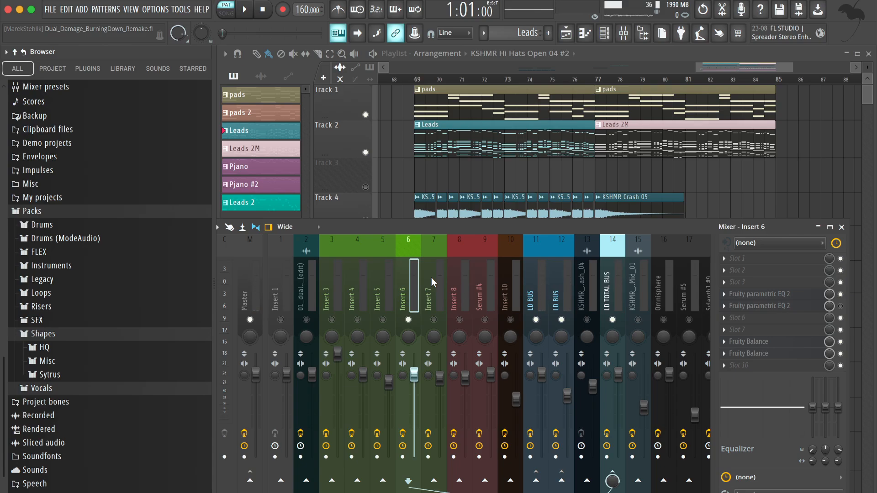
Solo Insert 7 on mixer track 7 and play it
ctrl+click(327, 294)
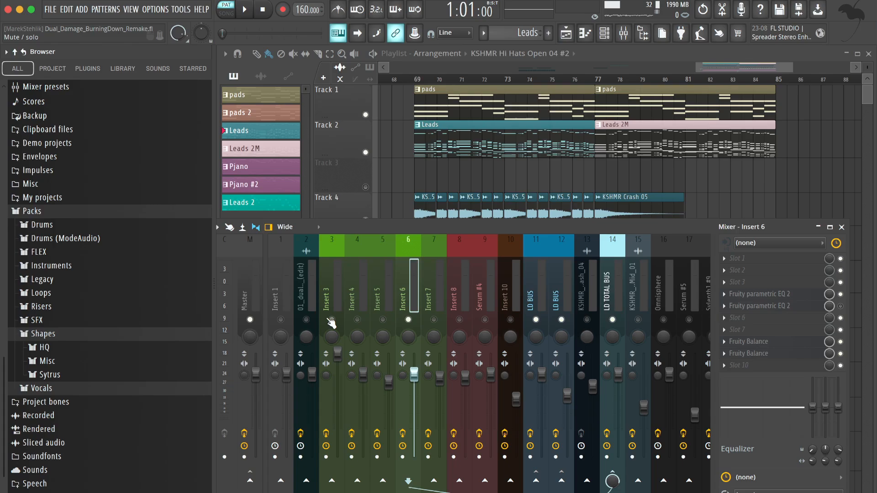
click(437, 262)
key(space)
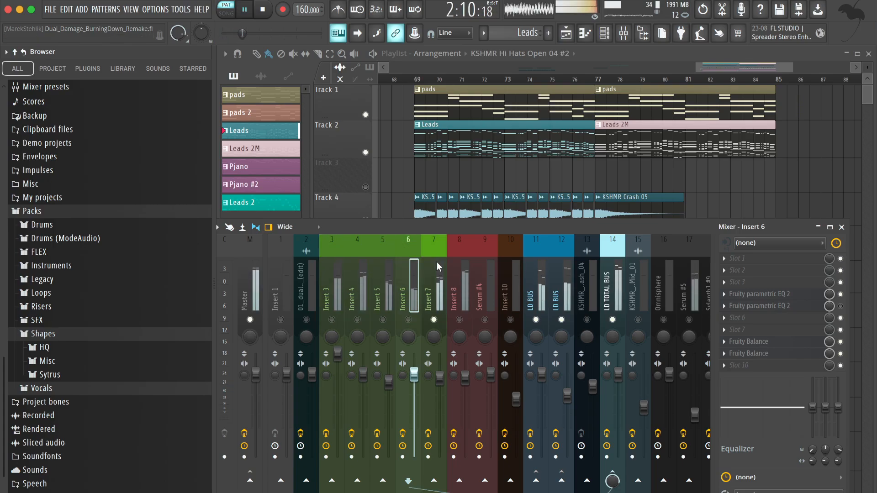
key(space)
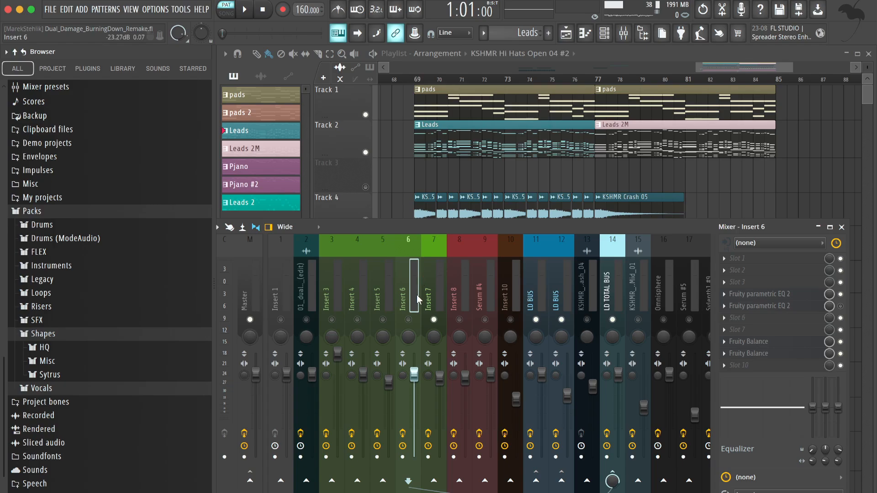
Unmute Inserts 3 to 6 alongside Insert 7 and play the five lead layers together
click(408, 320)
click(383, 319)
click(358, 319)
click(331, 319)
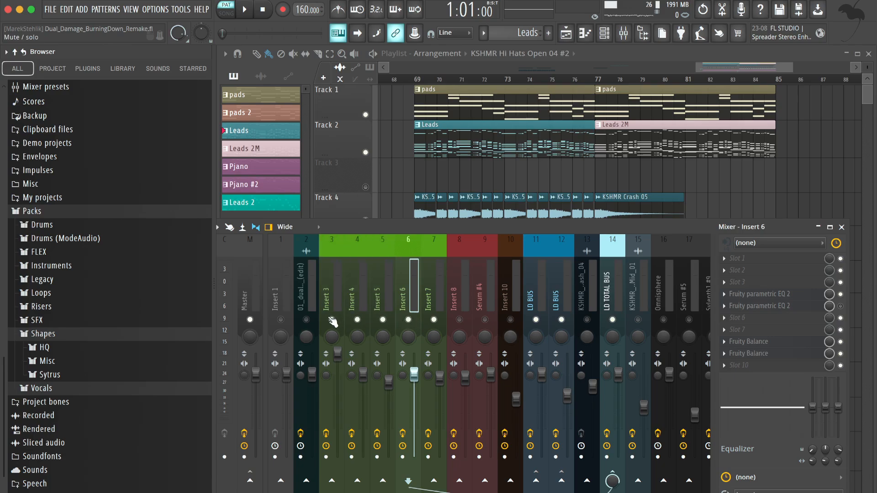
key(space)
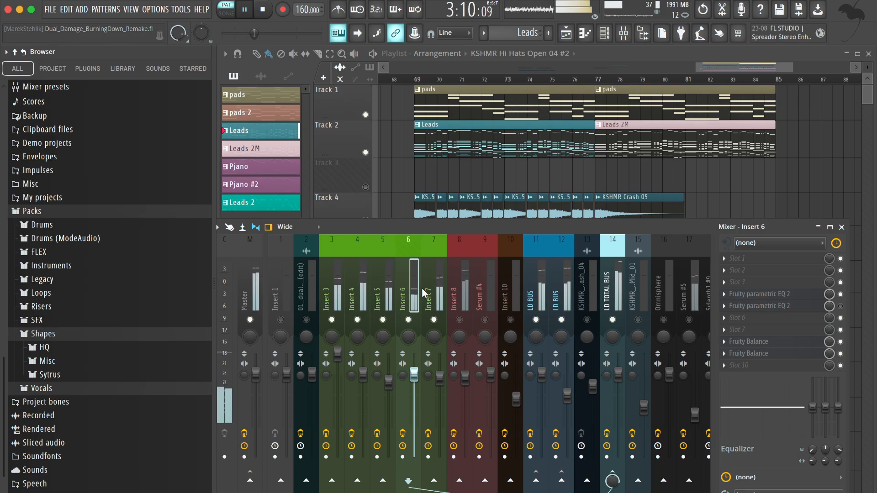
key(space)
Play the leads with Serum #5 on mixer track 19 soloed, then with Serum #5 on track 17 soloed
scroll(497, 281, down, 5)
scroll(498, 284, up, 2)
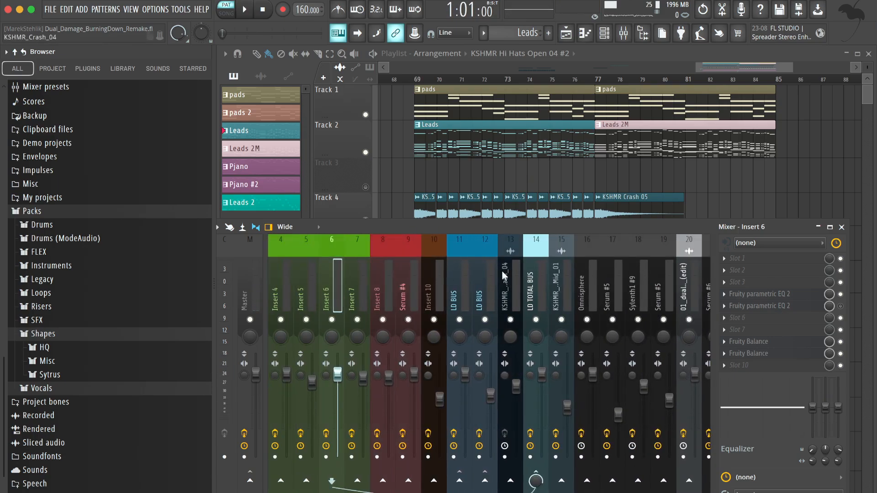
scroll(503, 272, down, 6)
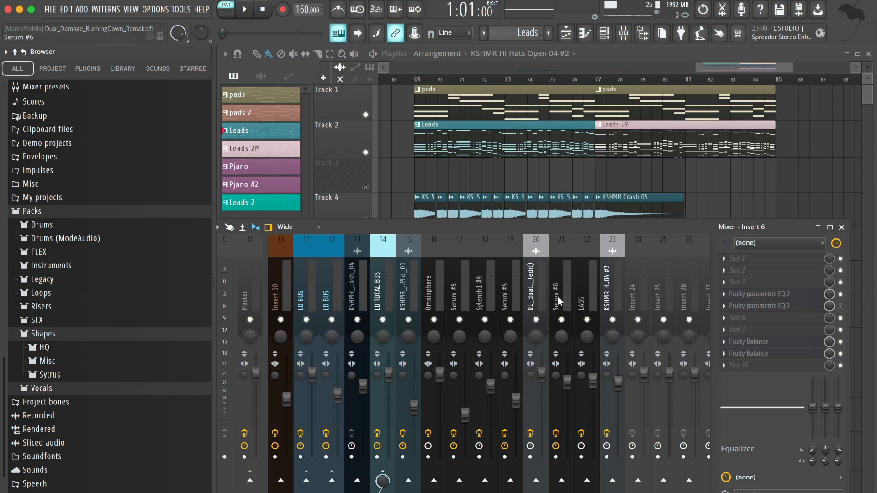
key(space)
right_click(511, 320)
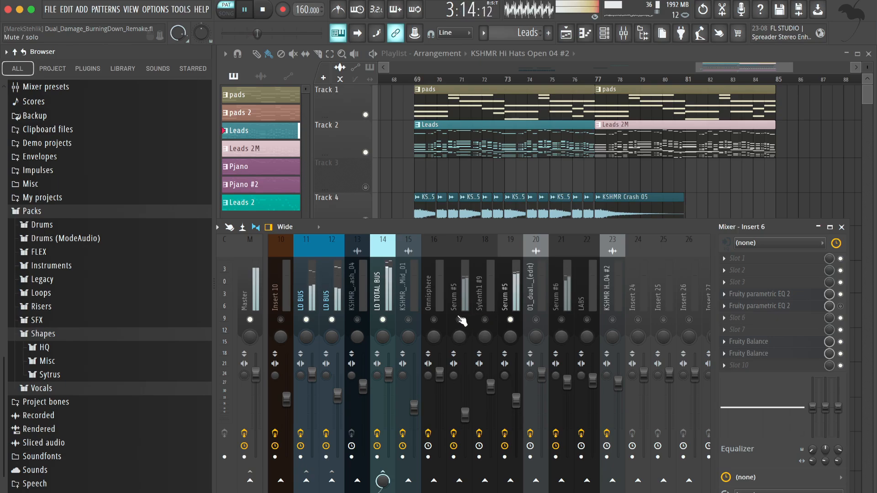
right_click(459, 320)
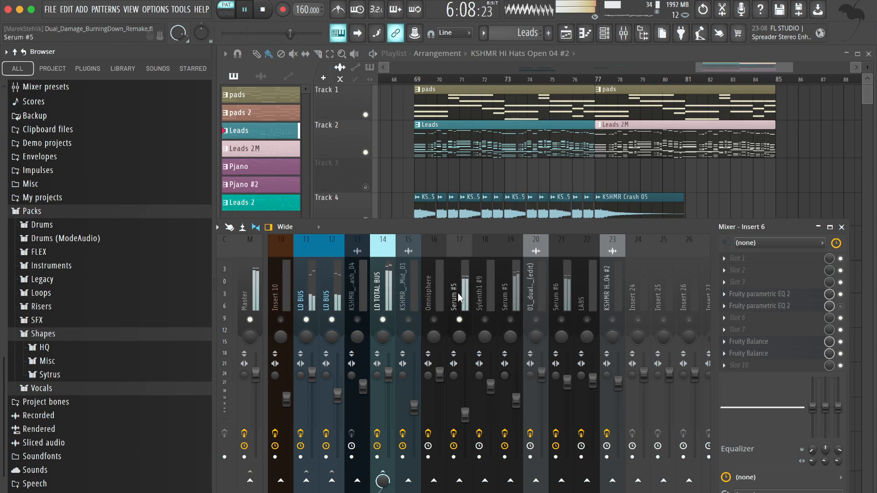
key(space)
Clear the solo so that all mixer tracks are enabled again
scroll(530, 274, left, 7)
scroll(498, 283, right, 2)
scroll(497, 283, right, 8)
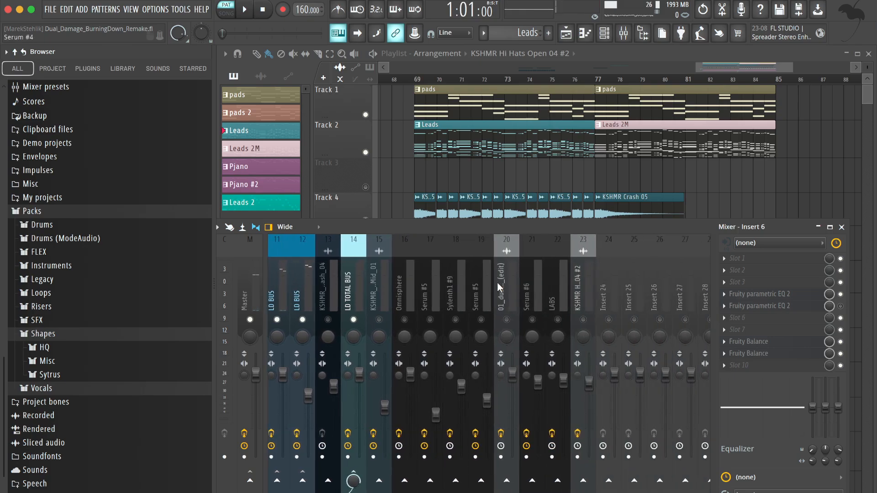
scroll(497, 283, left, 7)
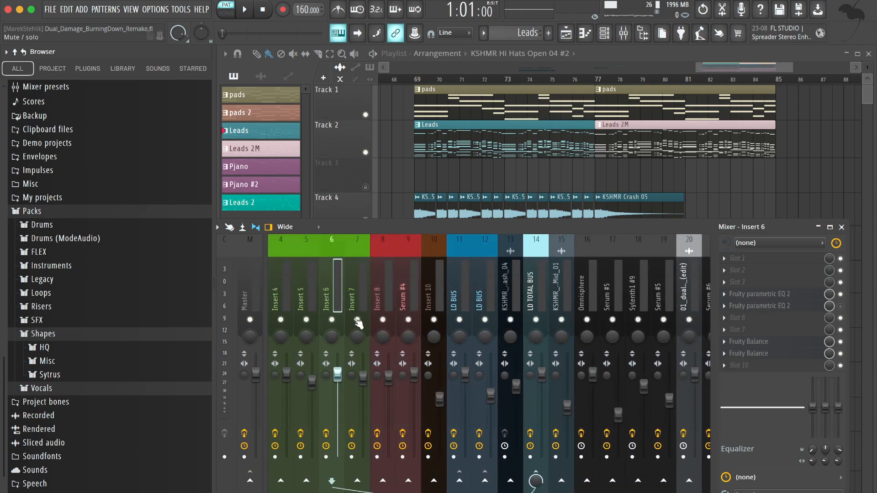
scroll(504, 276, right, 6)
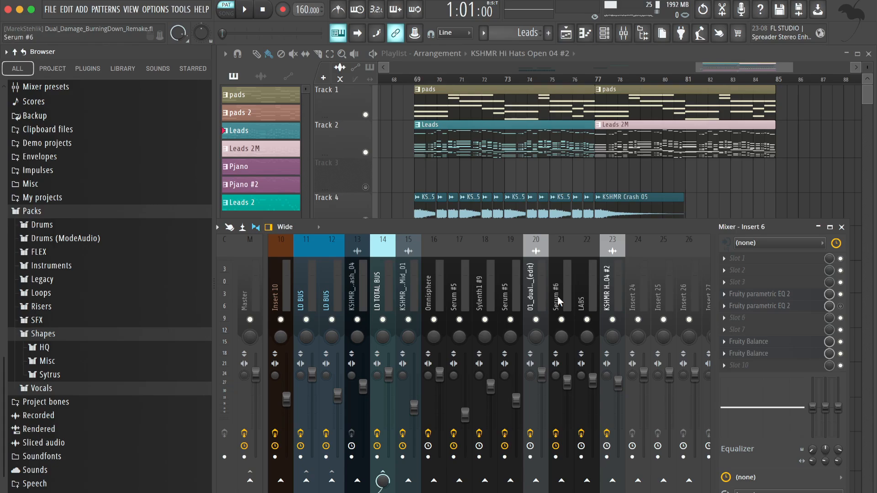
scroll(477, 236, left, 6)
View the settings of the Pro-R reverb on the LD BUS of mixer track 11 and close it
click(477, 242)
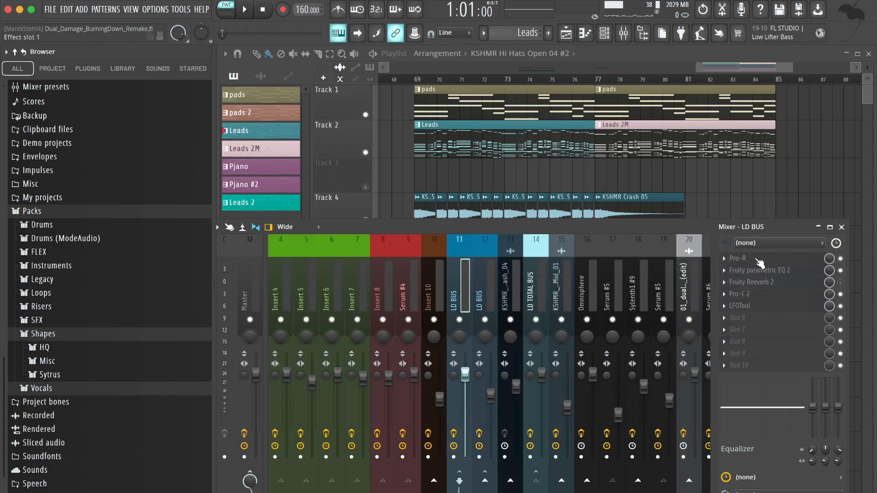
click(753, 258)
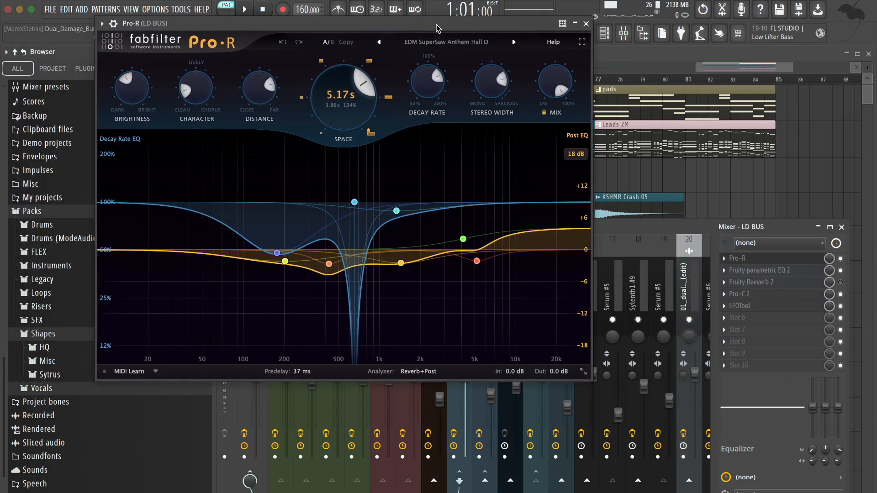
drag(357, 23, 435, 21)
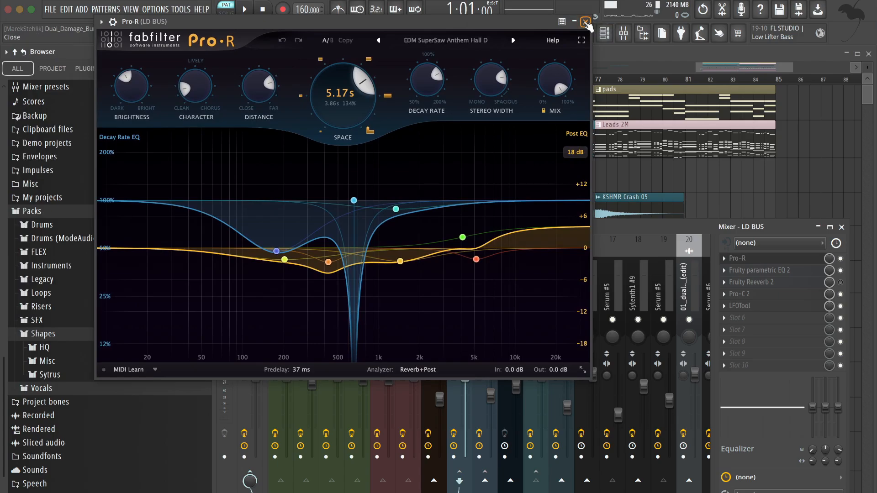
click(585, 22)
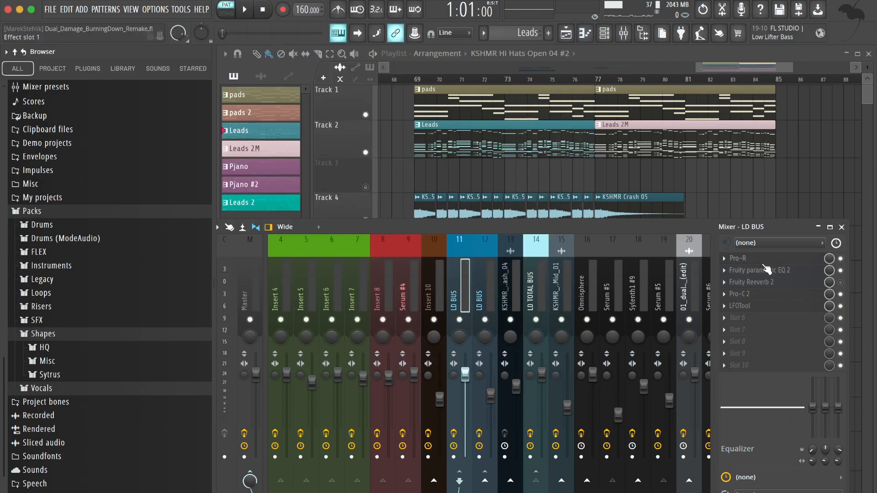
Examine the Fruity parametric EQ 2 on LD BUS track 11, then the Pro-C 2 compressor
click(768, 270)
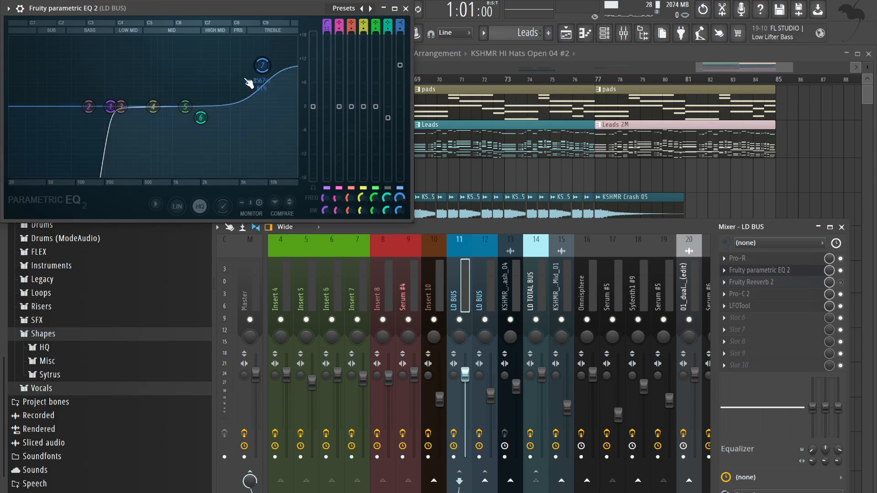
drag(245, 12, 290, 12)
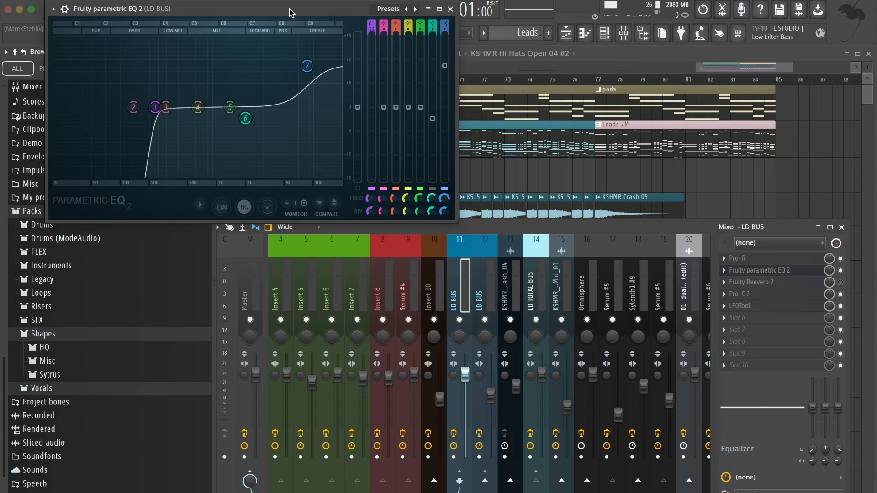
click(752, 297)
View the LFOTool volume shape on LD BUS track 11 and close the plugin
click(758, 310)
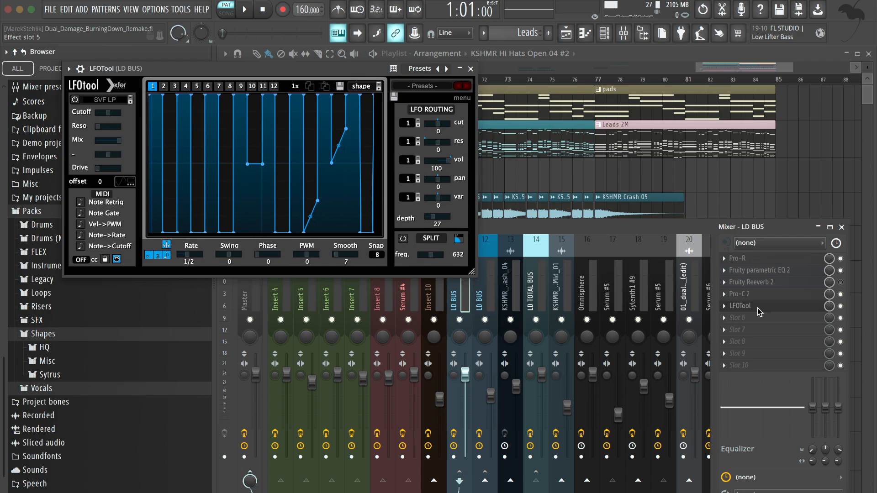
click(758, 309)
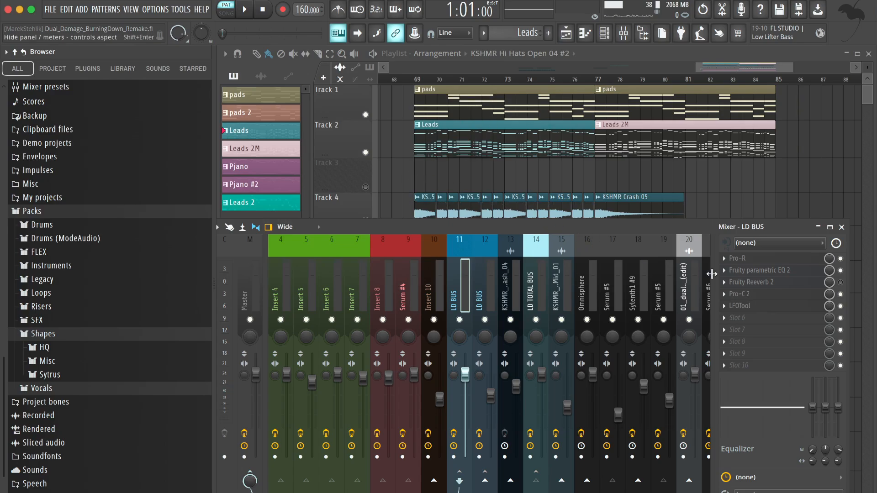
click(739, 306)
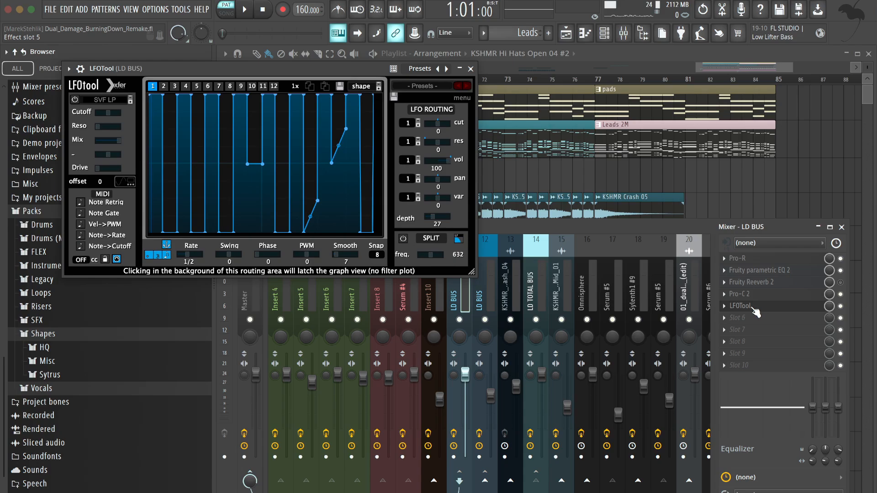
click(753, 309)
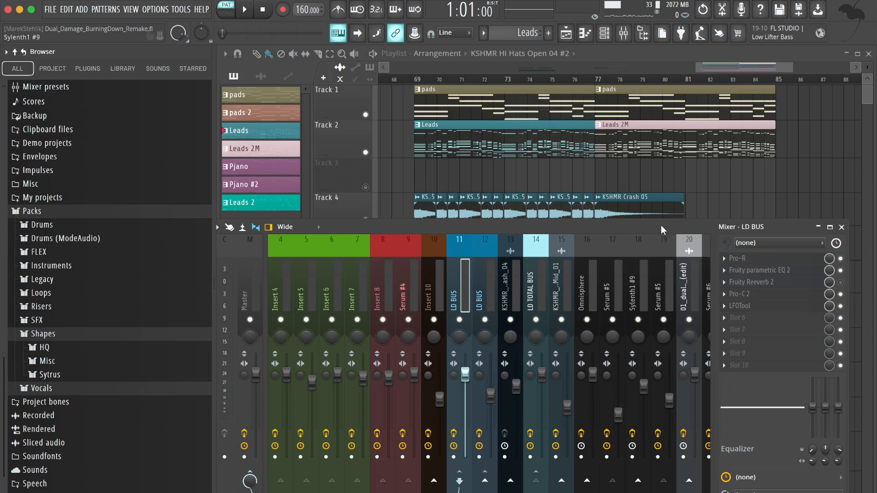
View the Fruity Delay 3 settings on the LD BUS of mixer track 12 and close the plugin
click(755, 307)
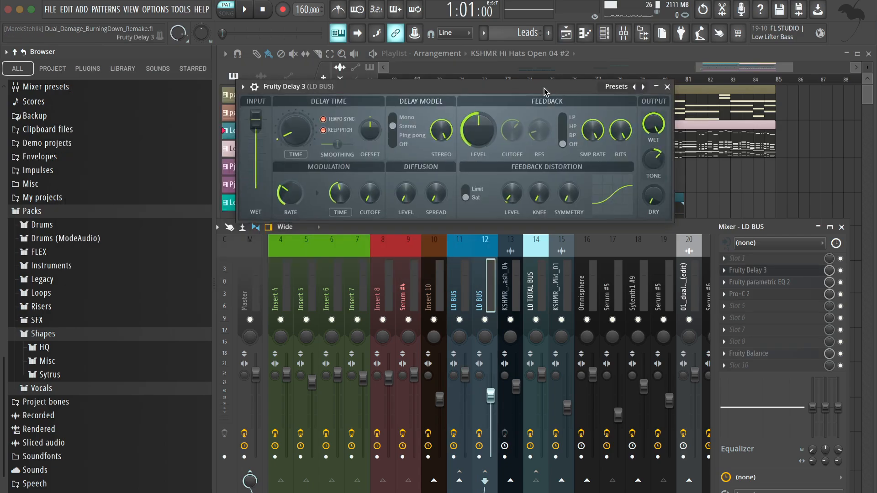
drag(531, 105, 540, 75)
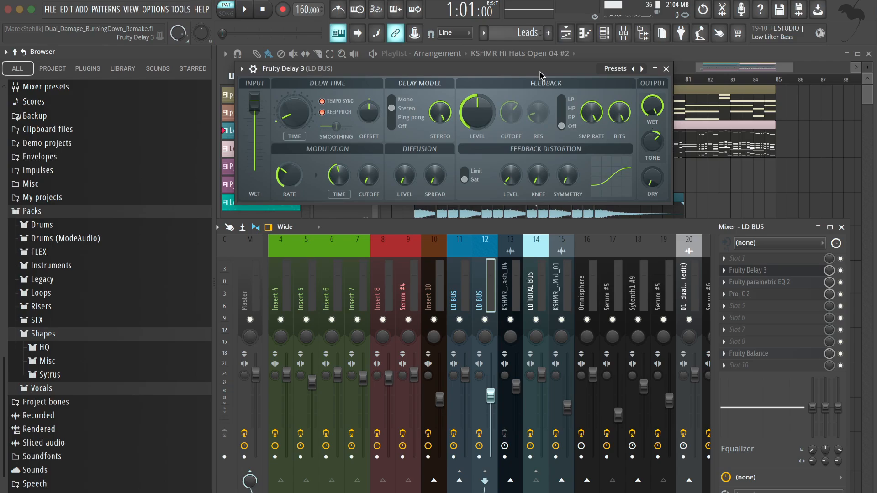
drag(540, 75, 550, 81)
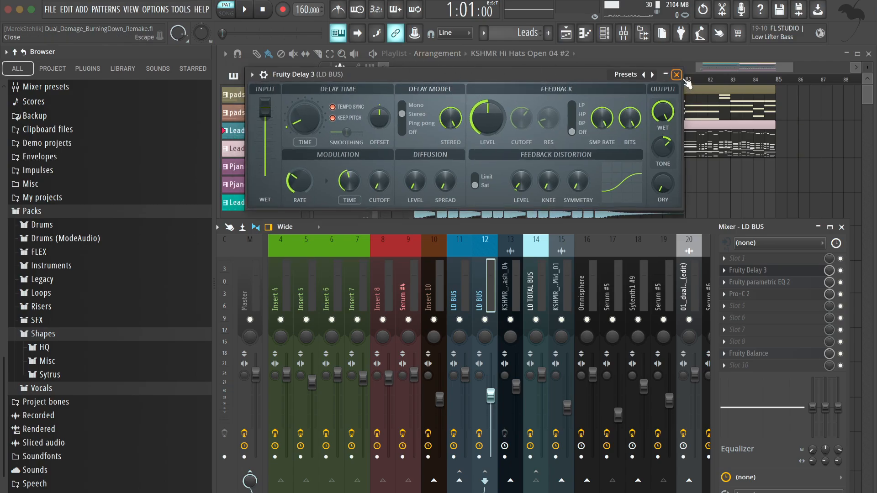
click(676, 74)
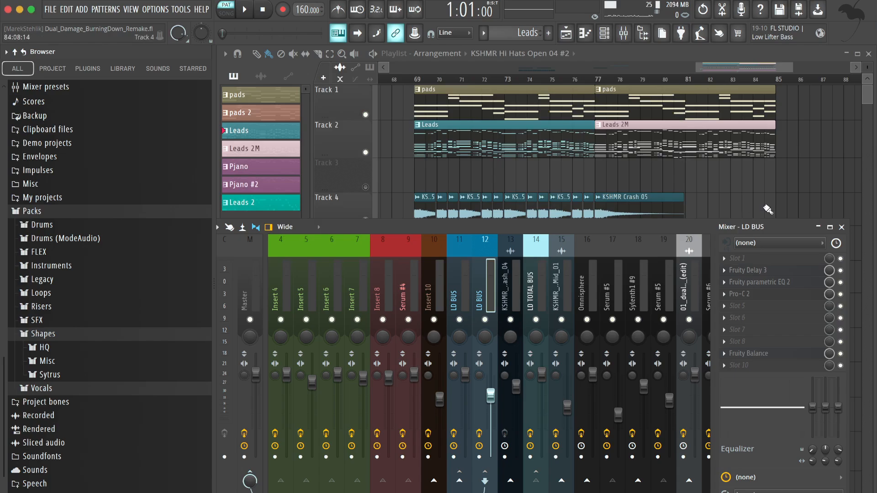
Examine the Fruity parametric EQ 2 curve and the Pro-C 2 sidechain compressor on LD BUS track 12, leaving both closed
click(774, 281)
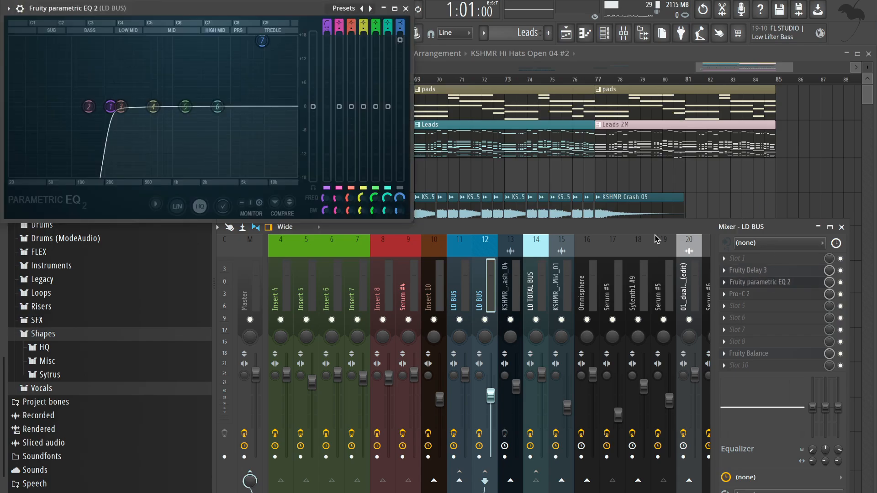
click(739, 293)
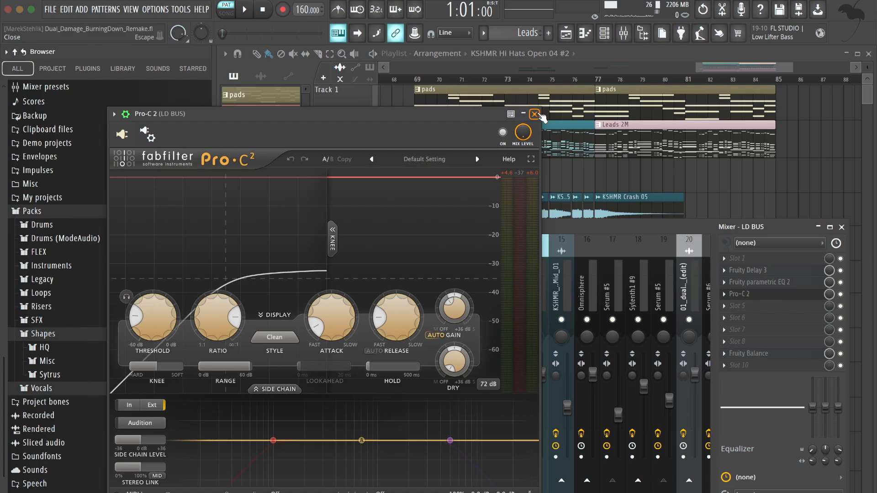
click(535, 114)
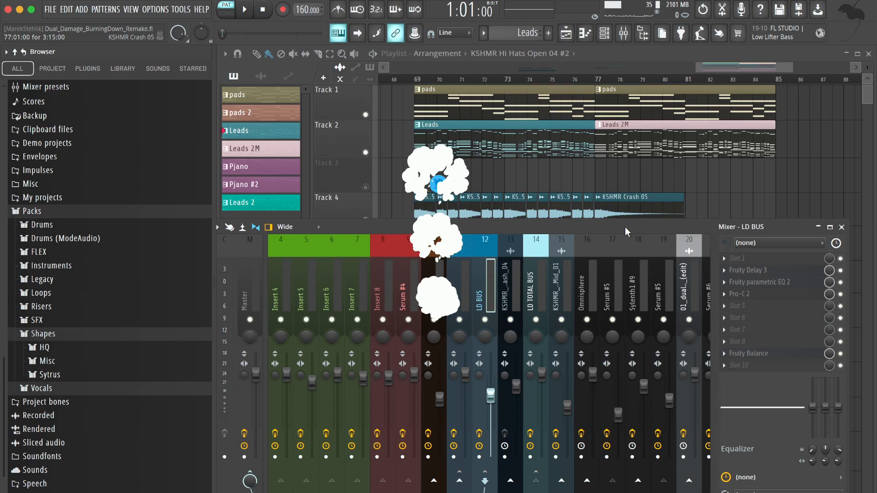
drag(624, 227, 623, 211)
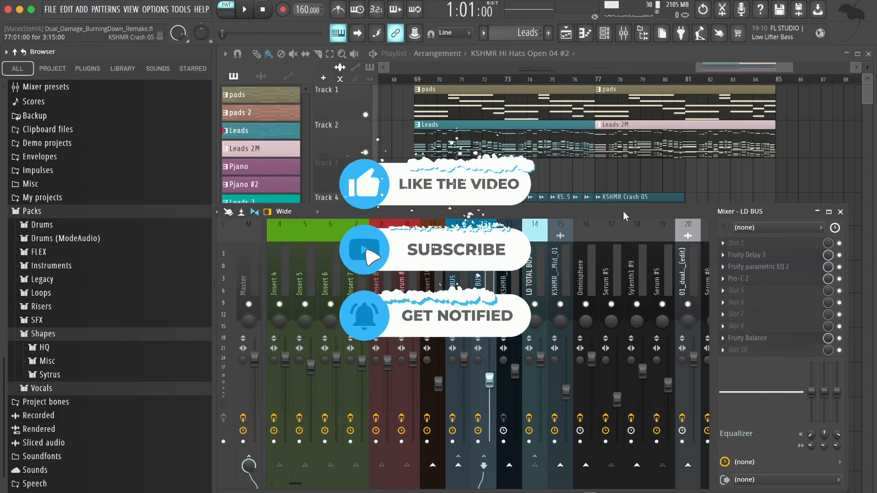